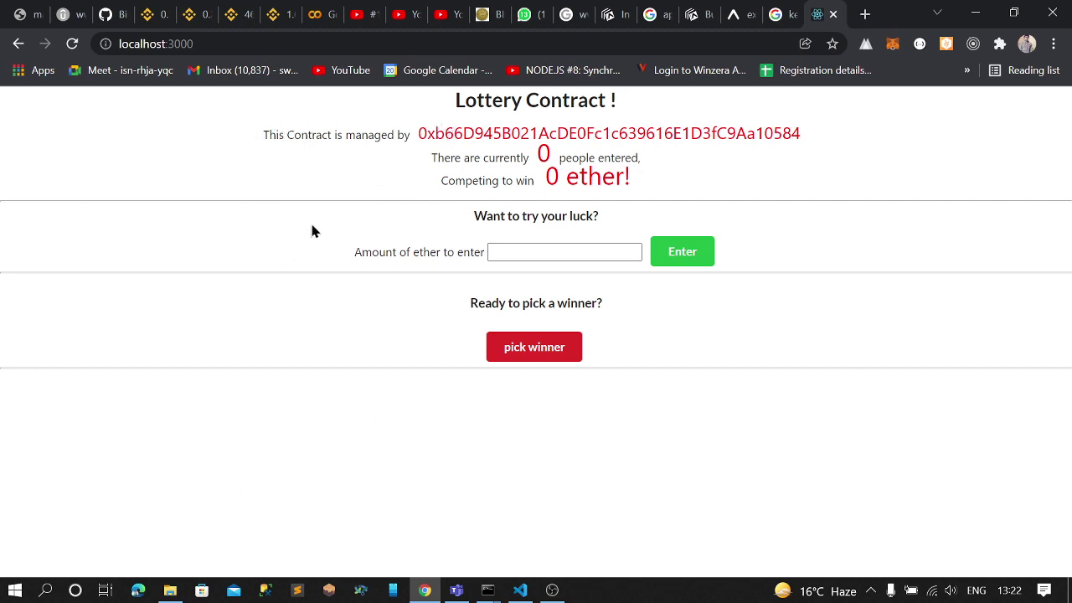
- Examine the MetaMask wallet's network, active account and recent activity, then return to the lottery page
left_click(508, 250)
left_click(893, 44)
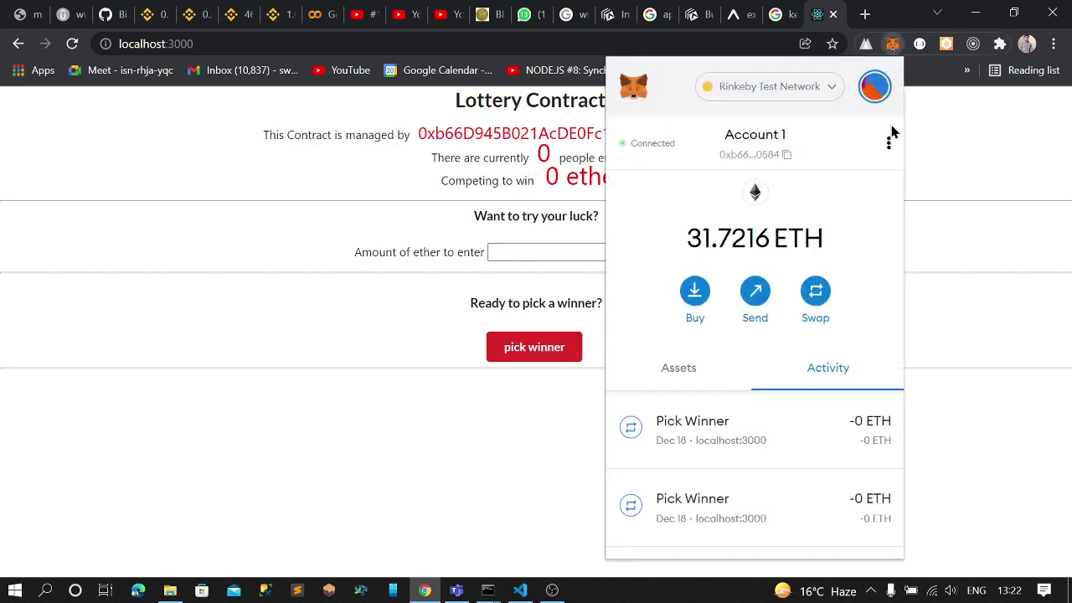
left_click(936, 134)
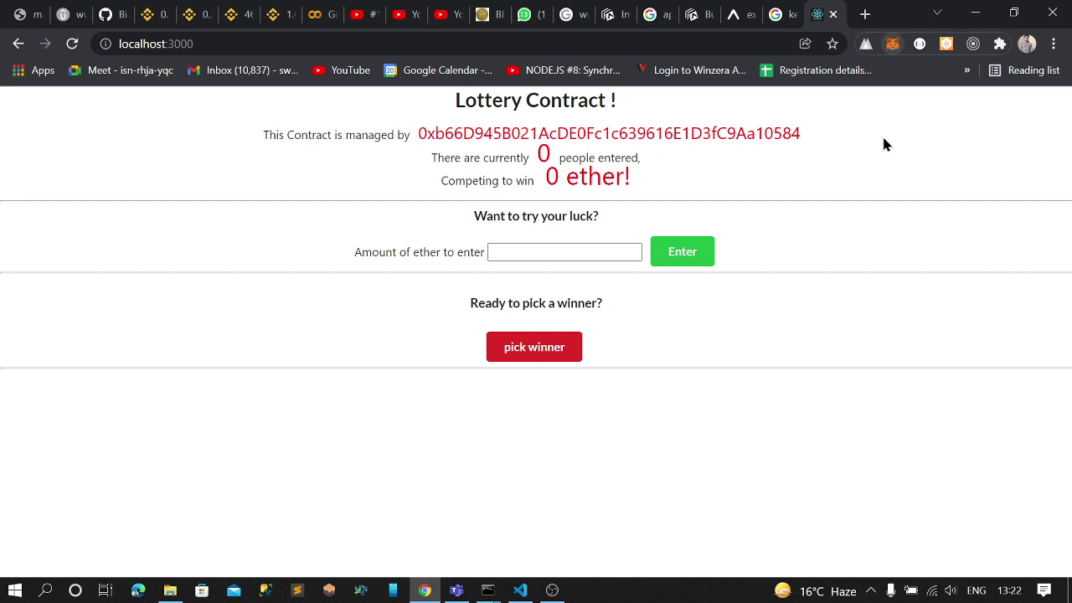
left_click(893, 44)
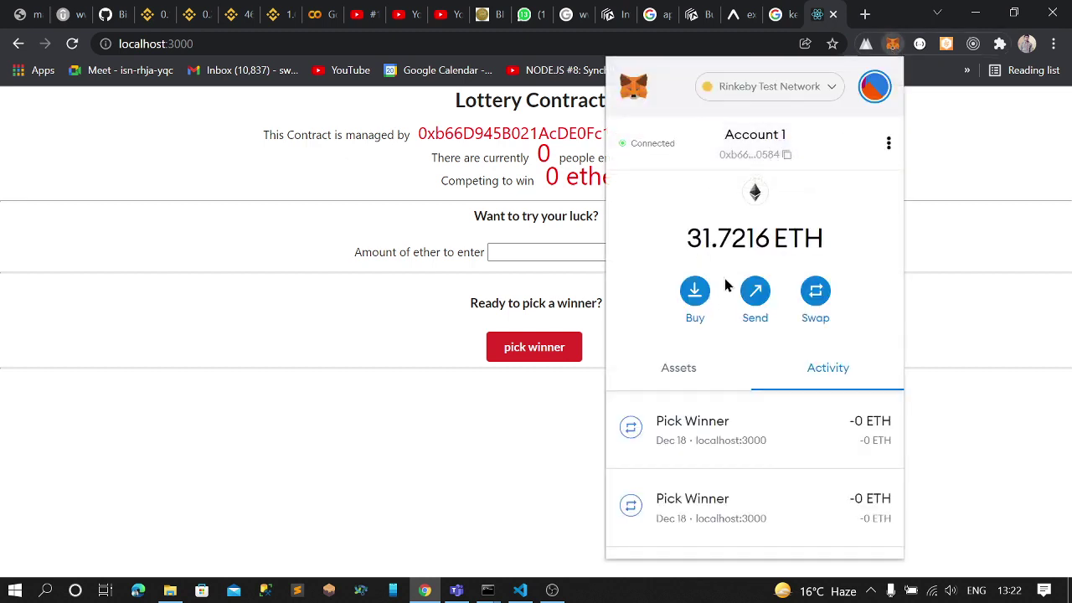
left_click(943, 155)
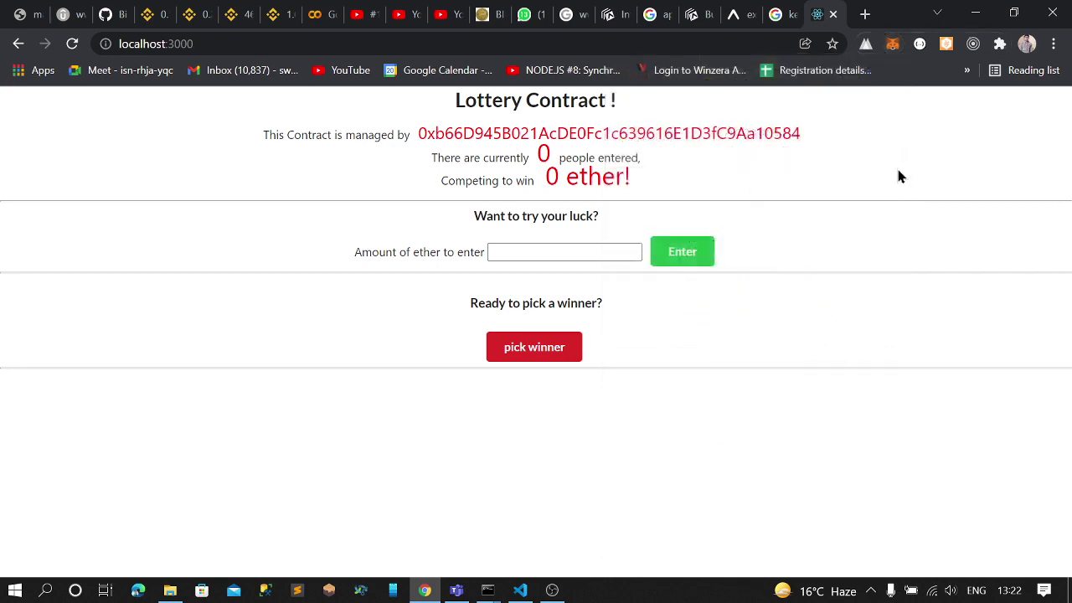
left_click(892, 45)
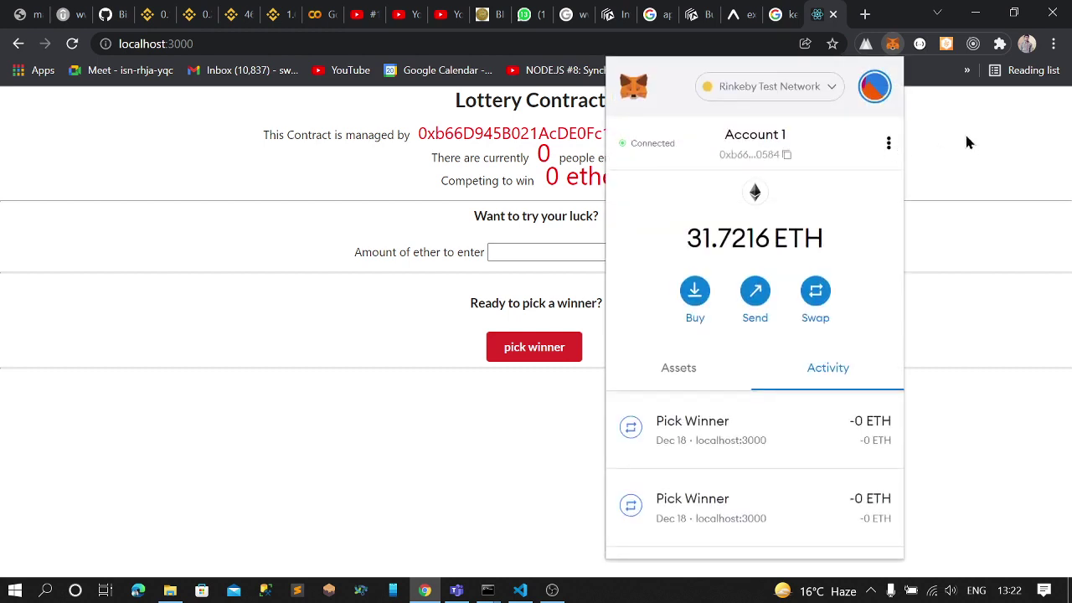
left_click(971, 139)
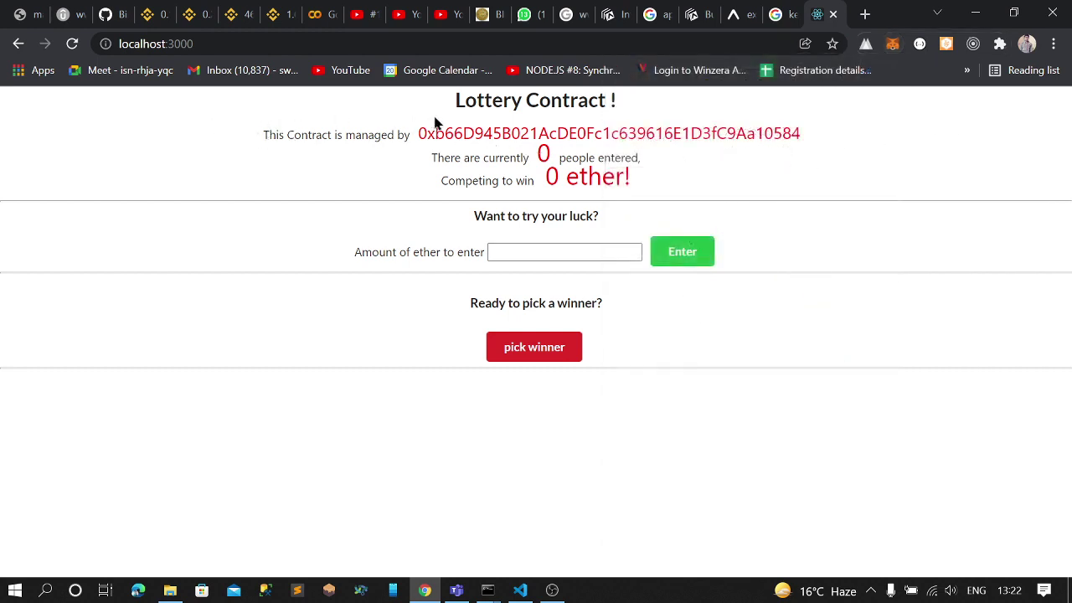
- Review the lottery page's title and the line giving the contract manager's address
left_click_drag(457, 101, 624, 104)
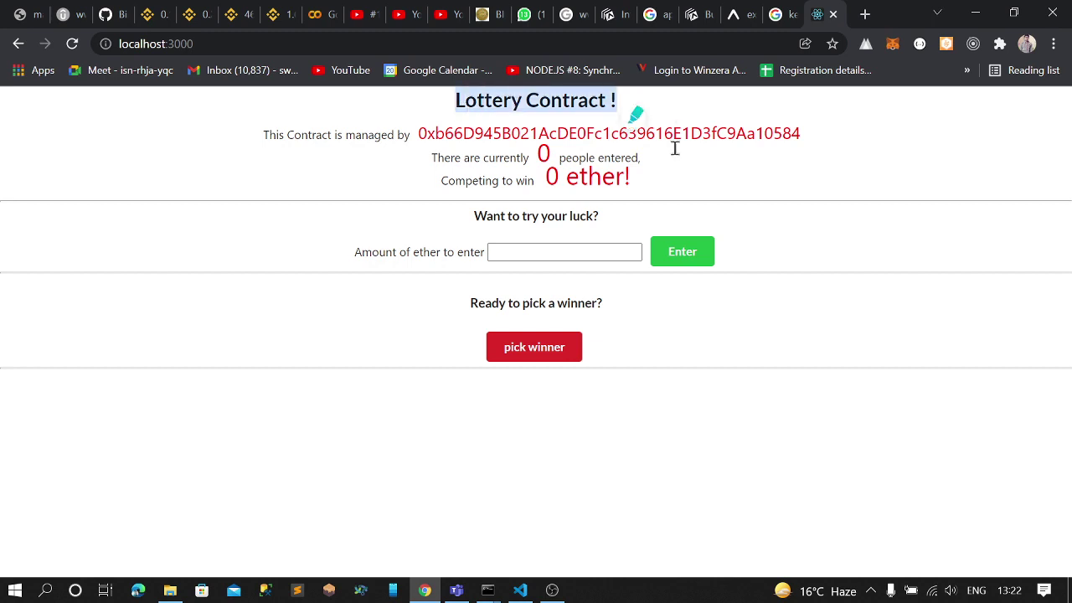
left_click(915, 170)
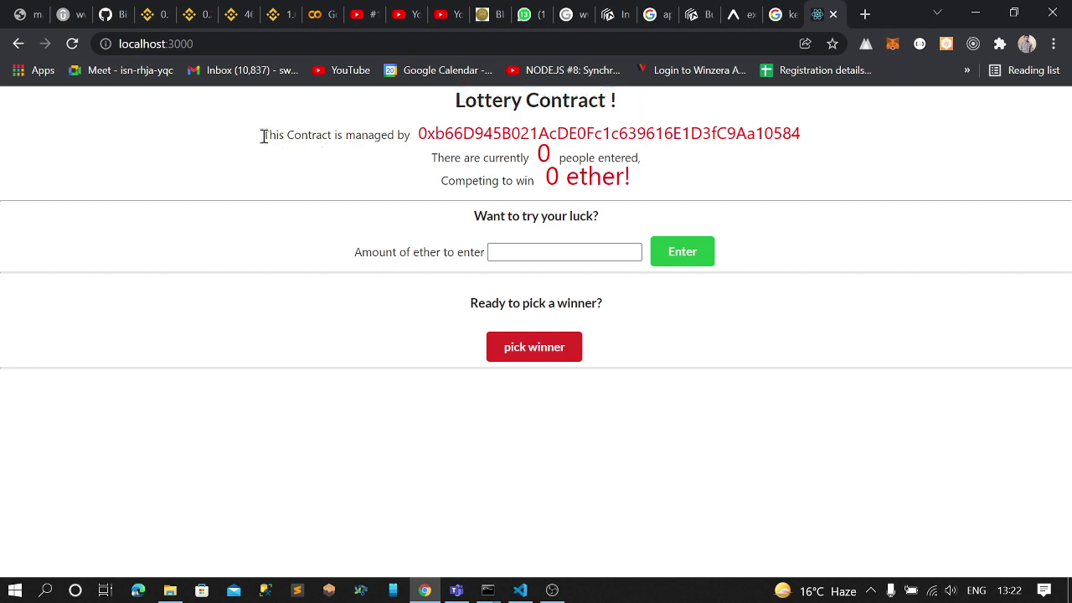
left_click_drag(263, 134, 845, 143)
left_click(862, 149)
left_click_drag(417, 136, 809, 136)
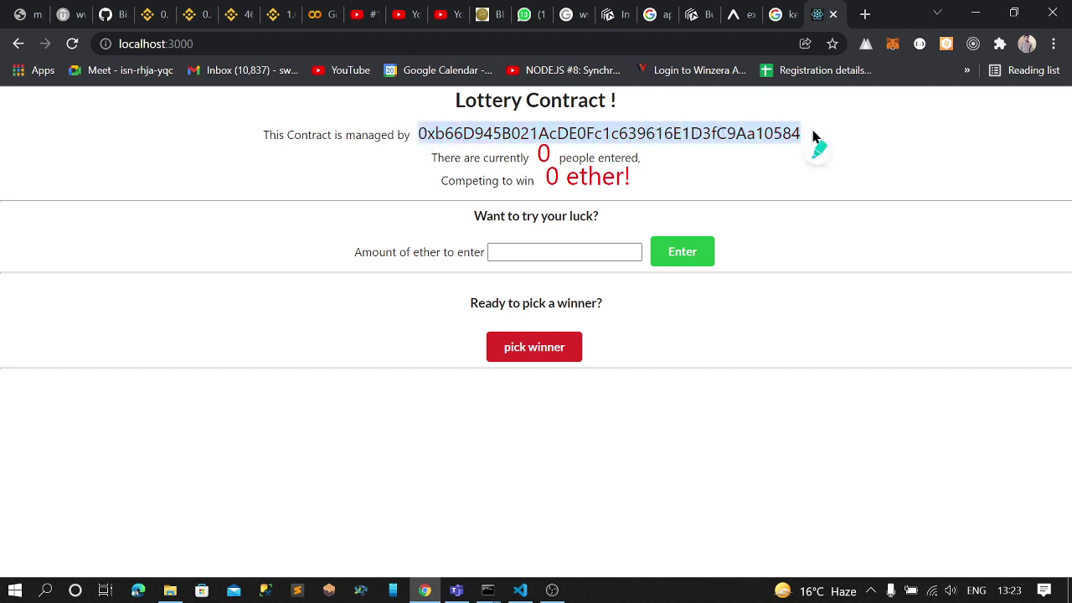
left_click(738, 159)
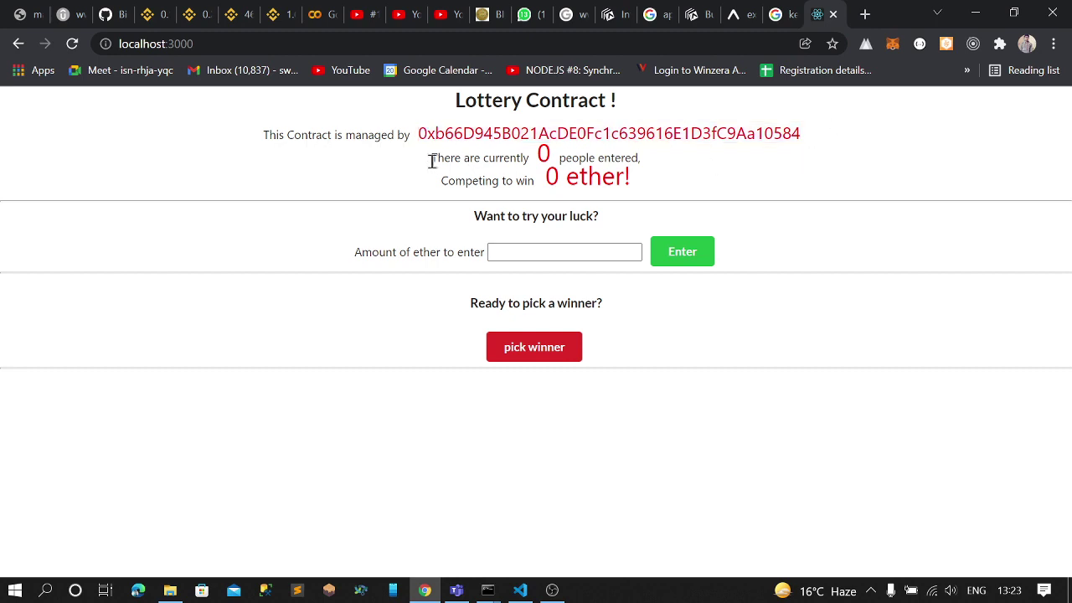
- Review the number of people entered in the lottery and the ether prize they compete for
left_click_drag(431, 159, 643, 169)
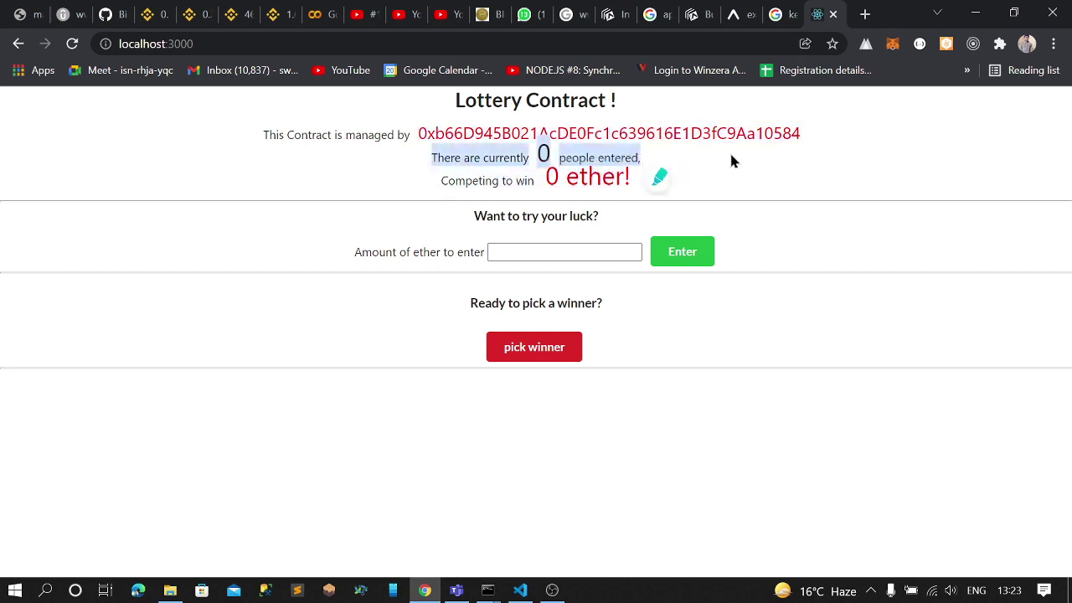
left_click(705, 159)
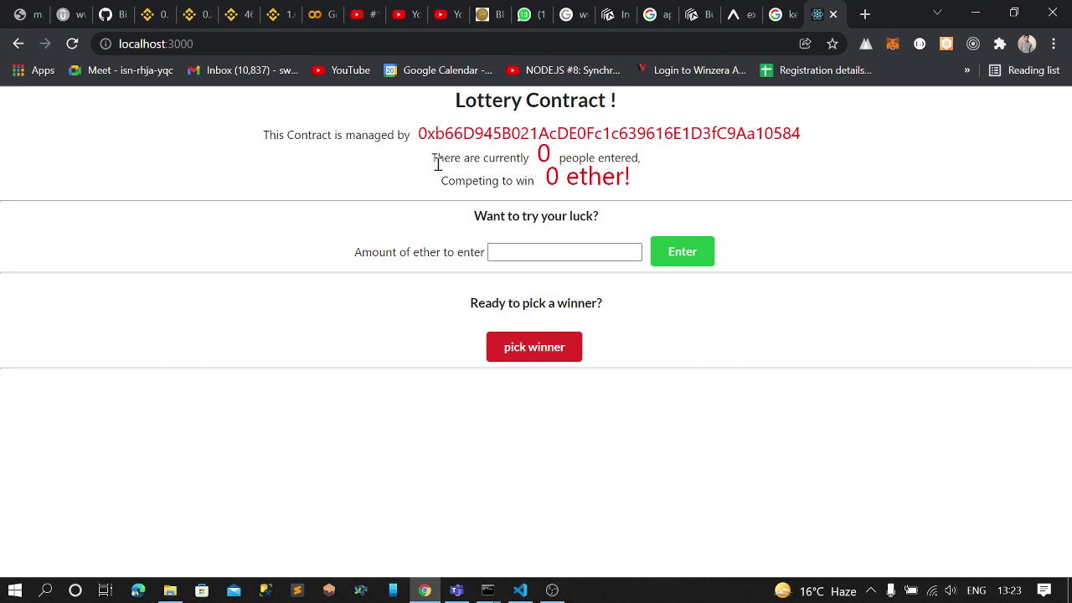
left_click_drag(538, 156, 595, 159)
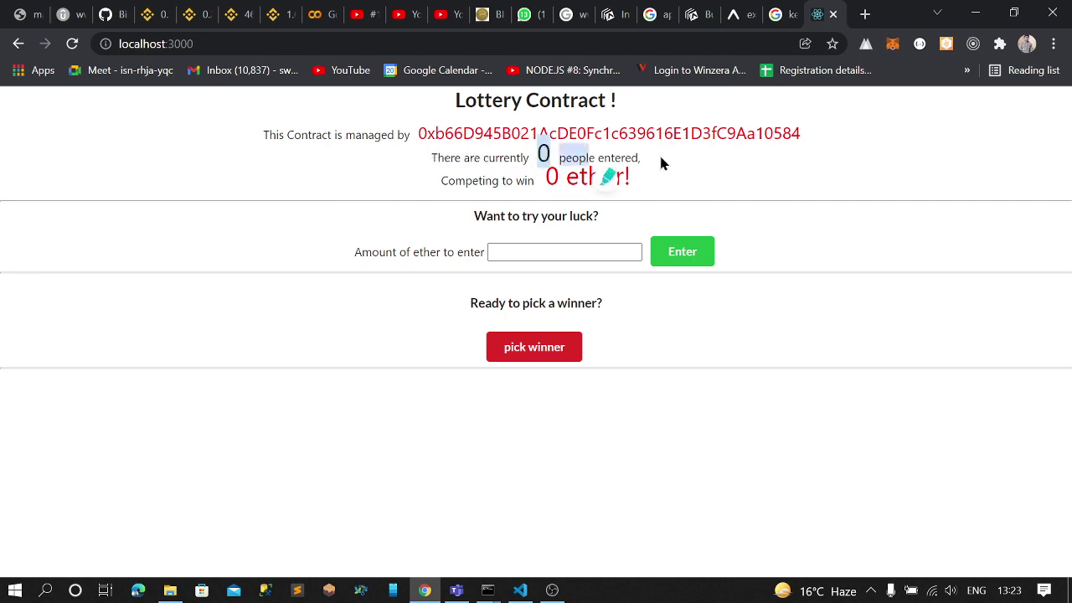
left_click(650, 159)
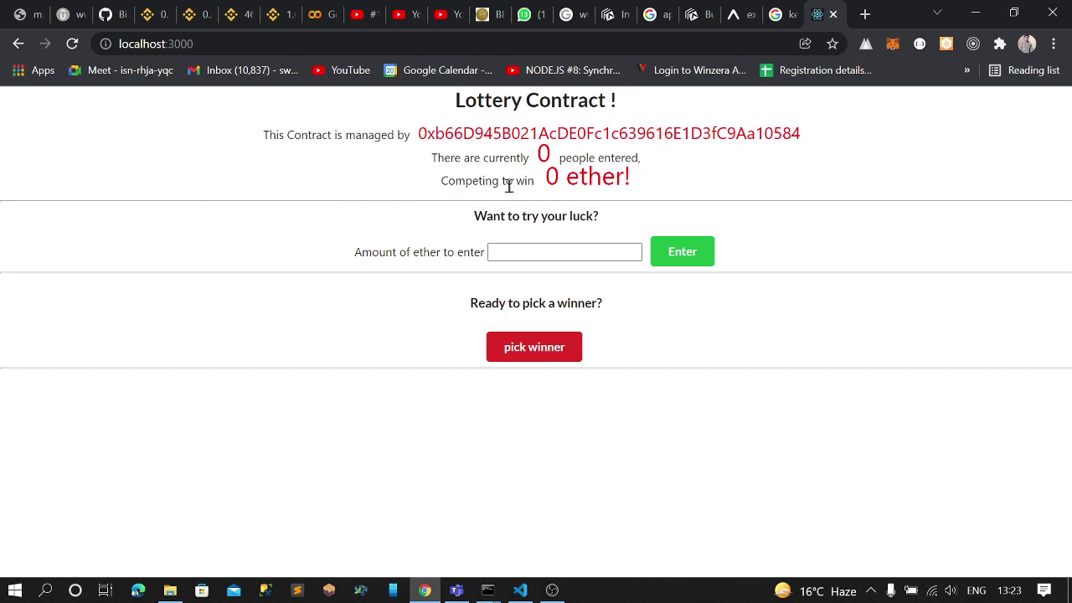
left_click_drag(544, 183, 630, 182)
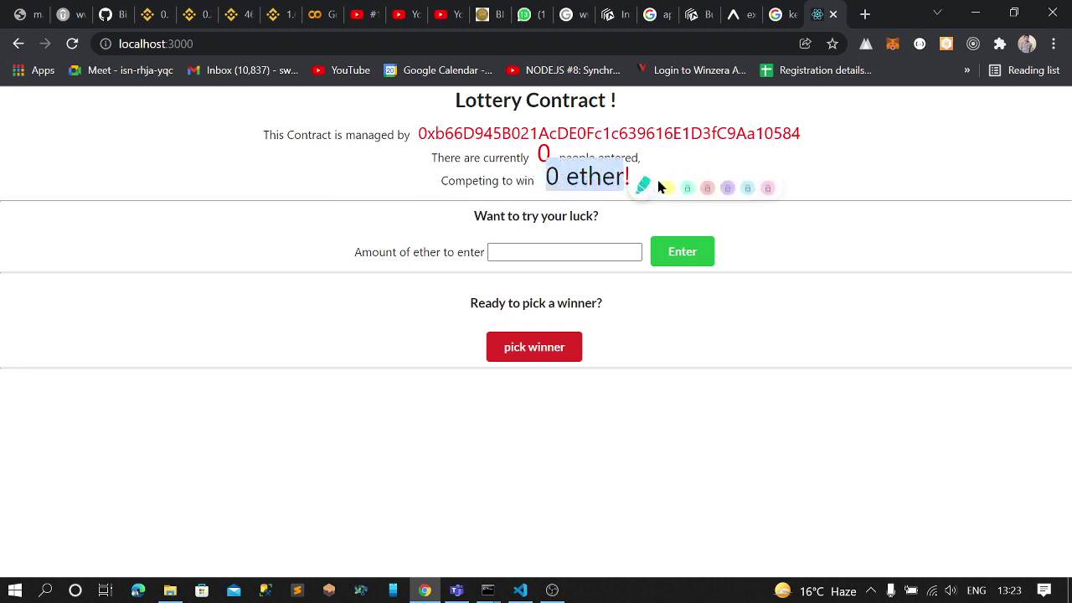
left_click(804, 176)
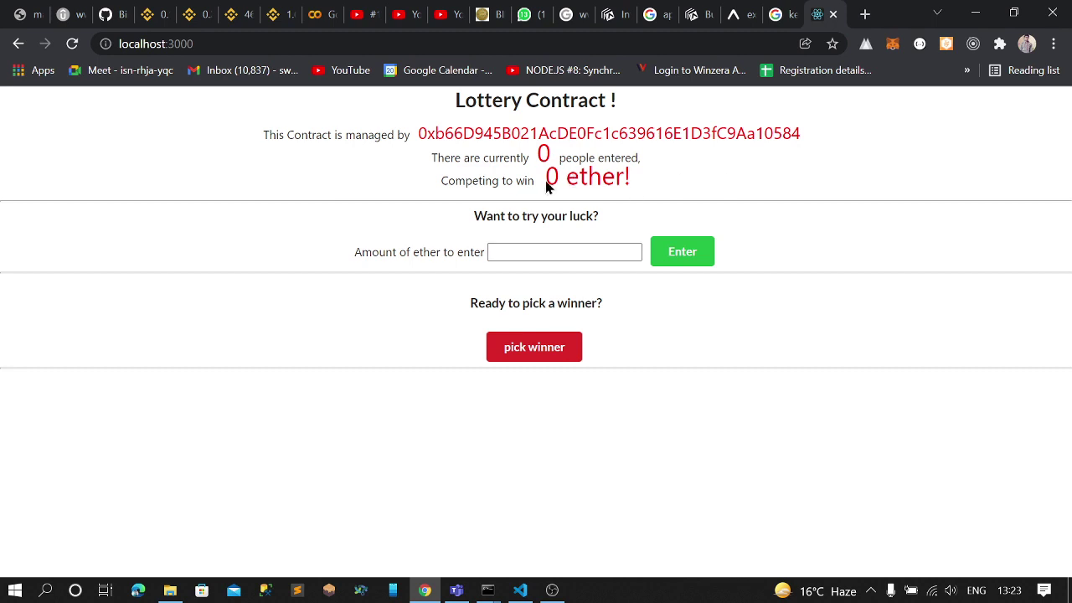
left_click_drag(547, 184, 641, 184)
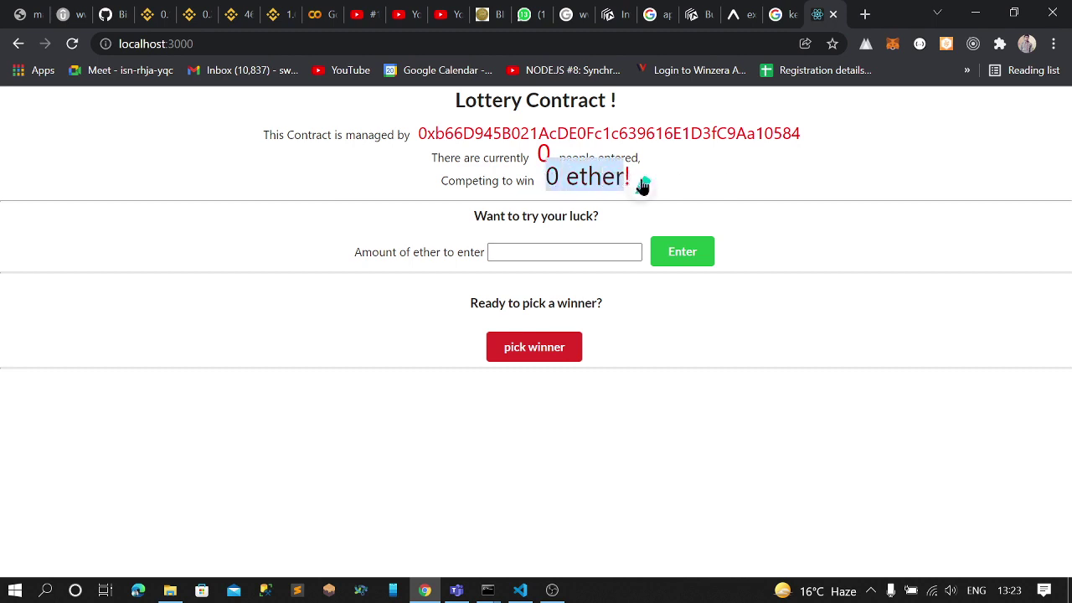
left_click(727, 175)
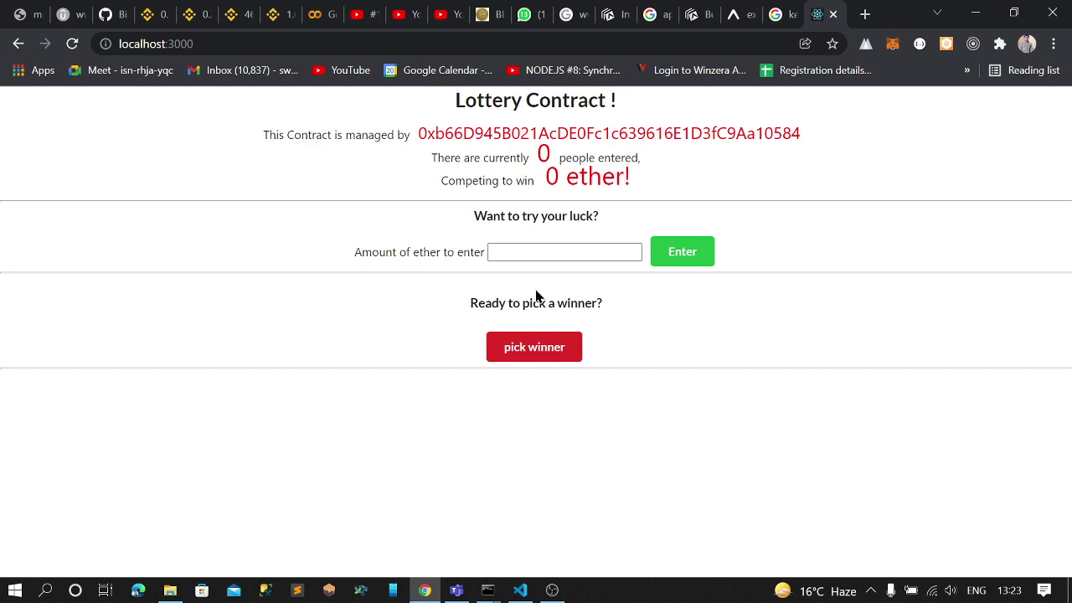
- Check the ETH balance of Account 1 in the MetaMask wallet
left_click(892, 44)
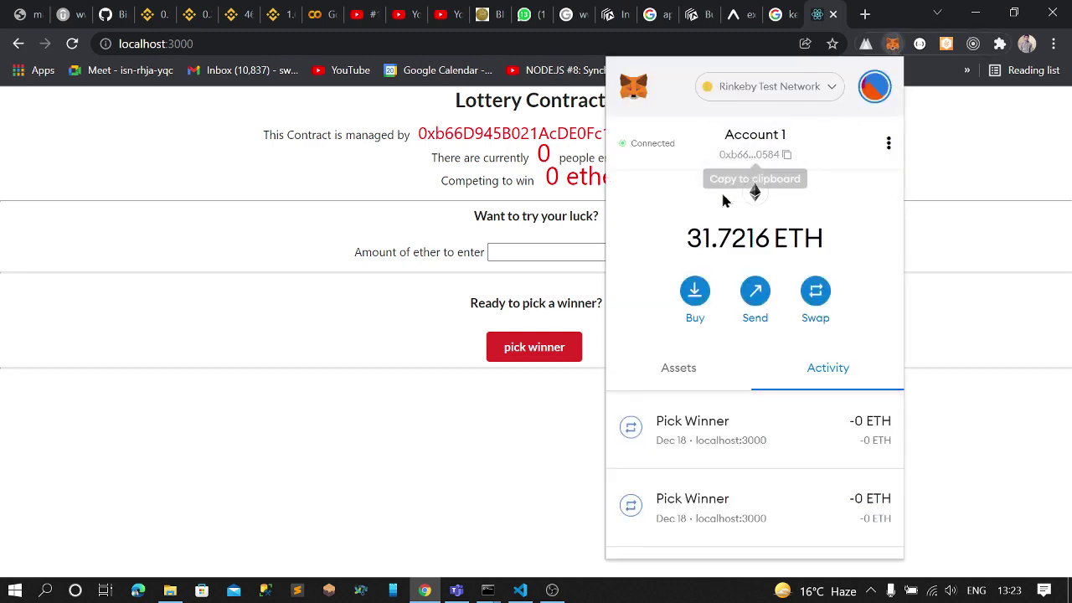
left_click_drag(693, 239, 799, 239)
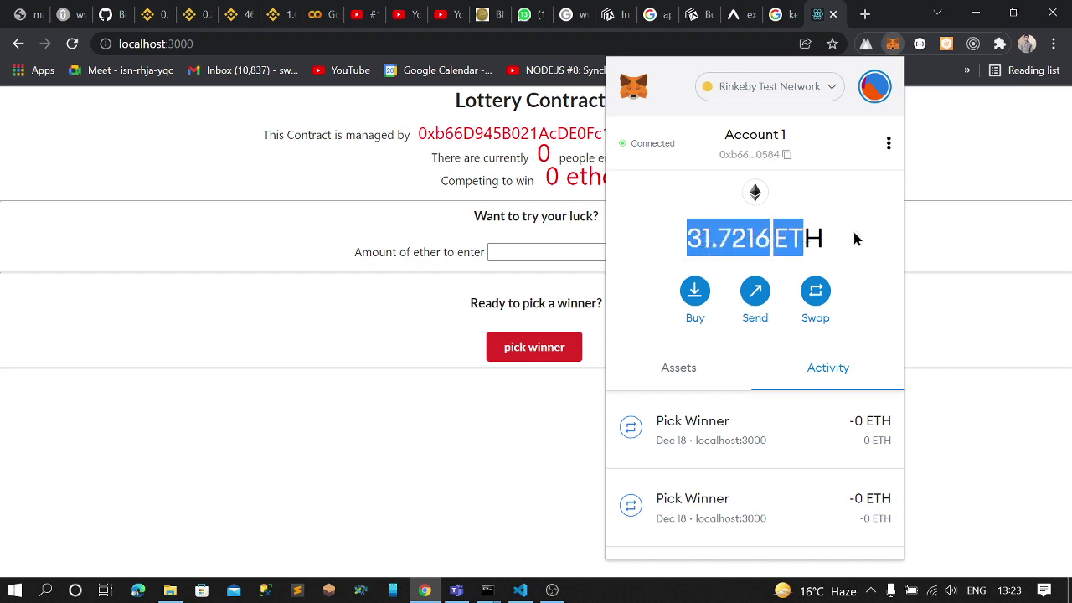
left_click(834, 246)
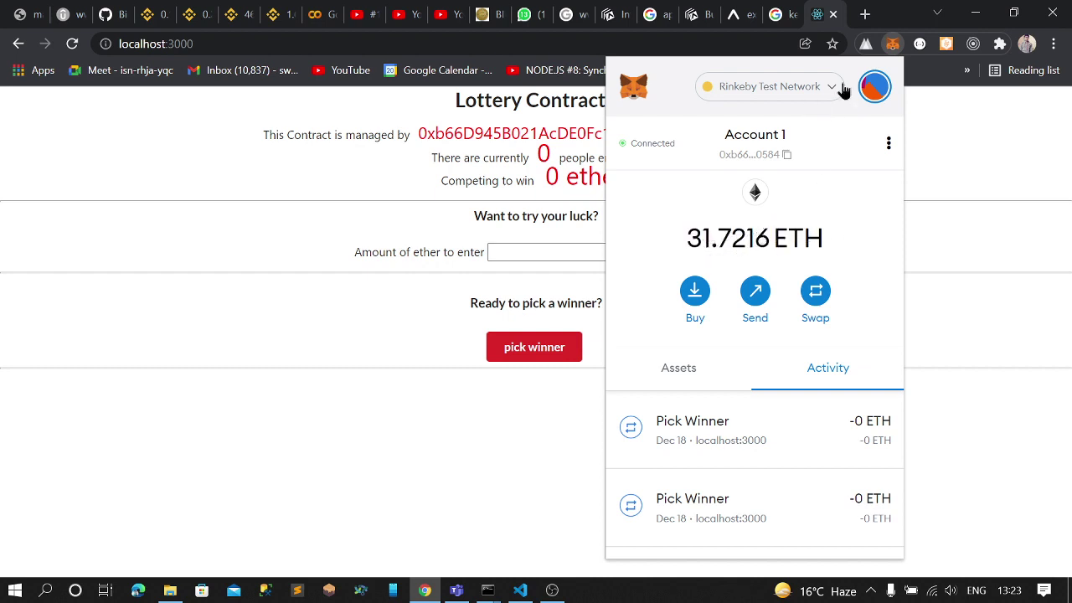
- Switch the wallet to Account 2 and review the list of available accounts
left_click(874, 88)
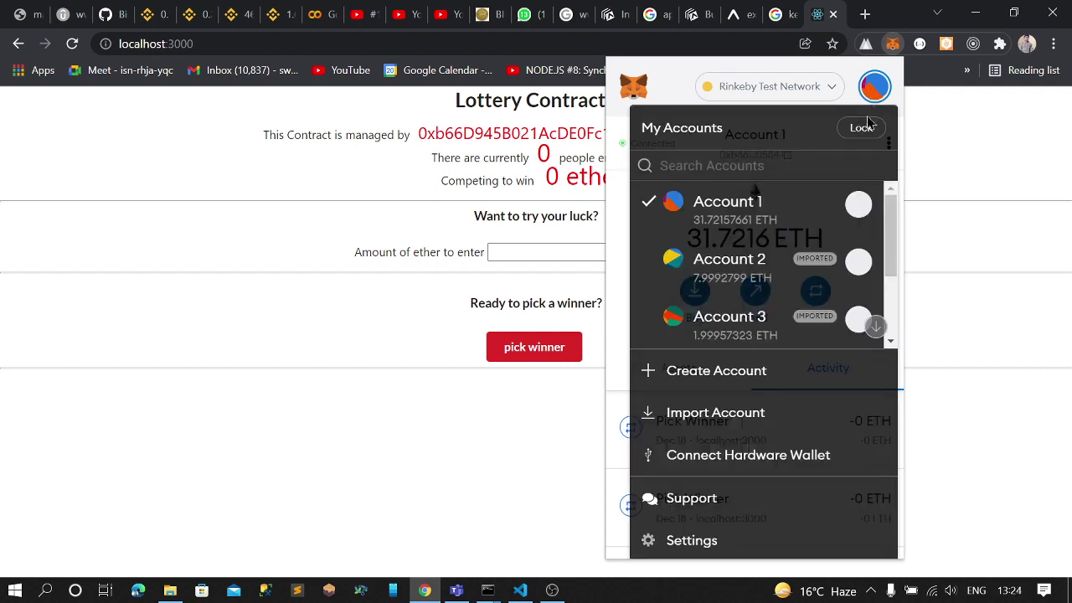
left_click(745, 277)
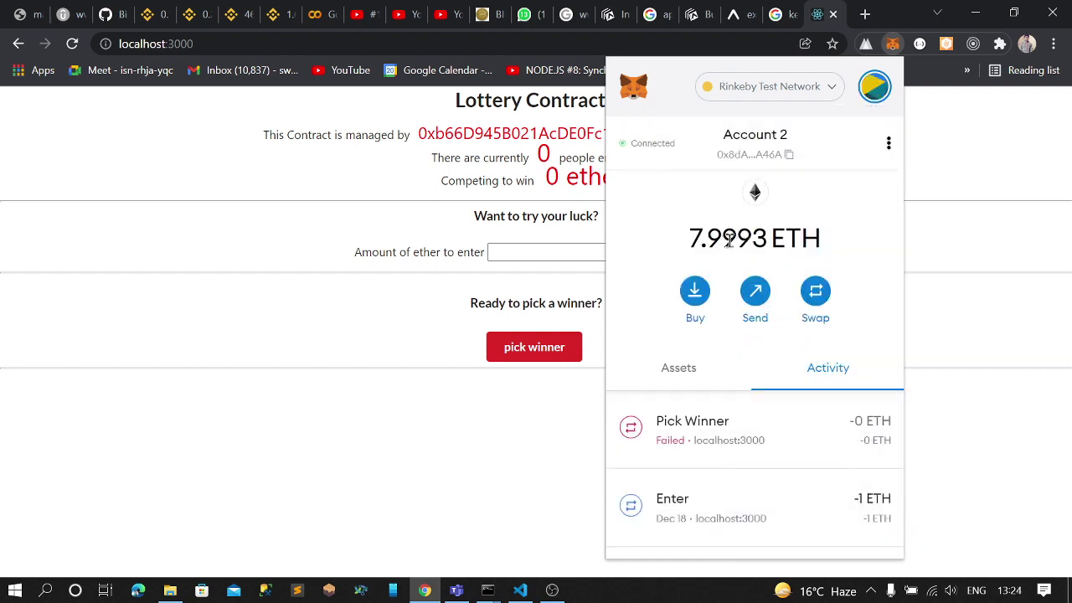
left_click(874, 88)
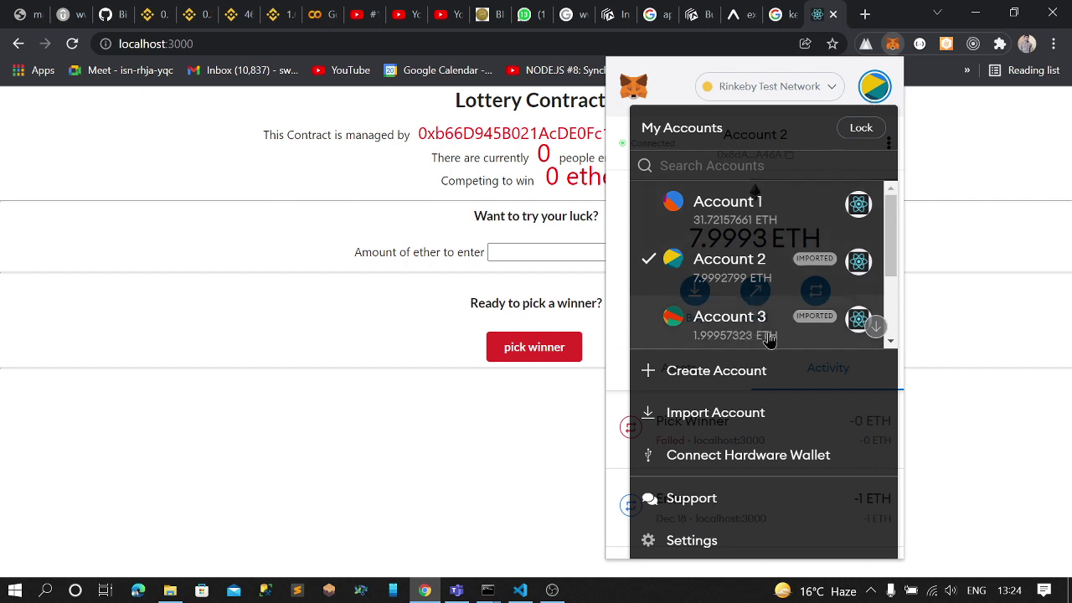
left_click(1002, 229)
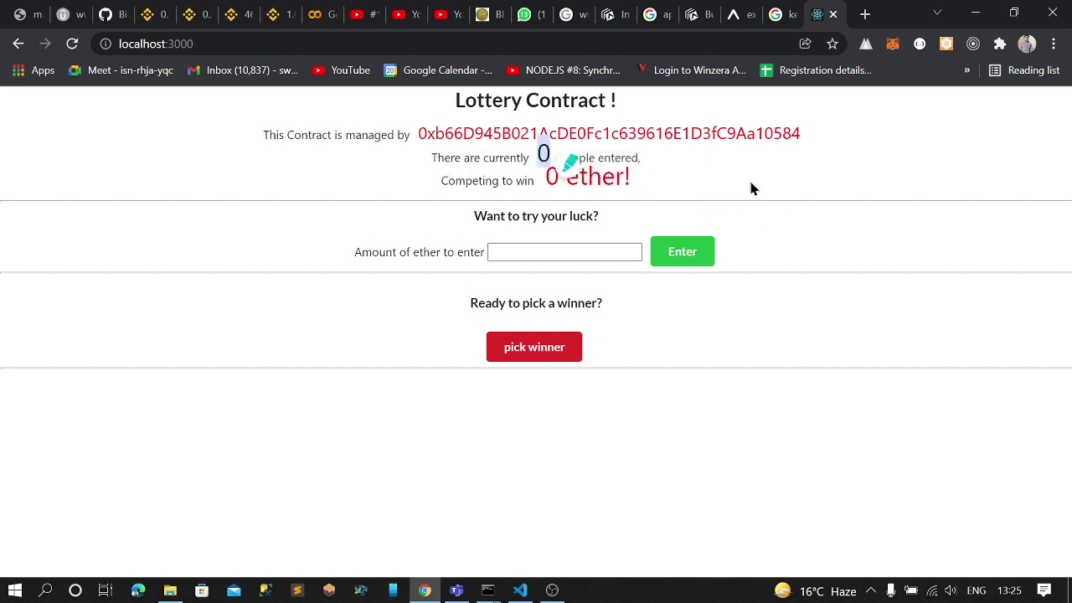
- Dismiss the wallet and examine the contract manager's full address on the lottery page
left_click(892, 46)
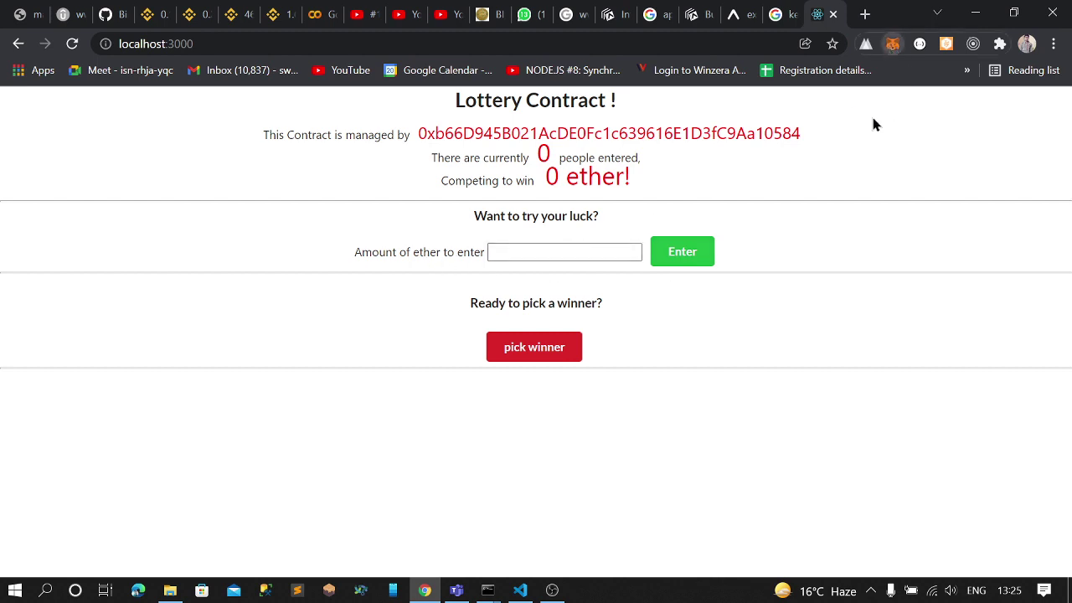
left_click(451, 149)
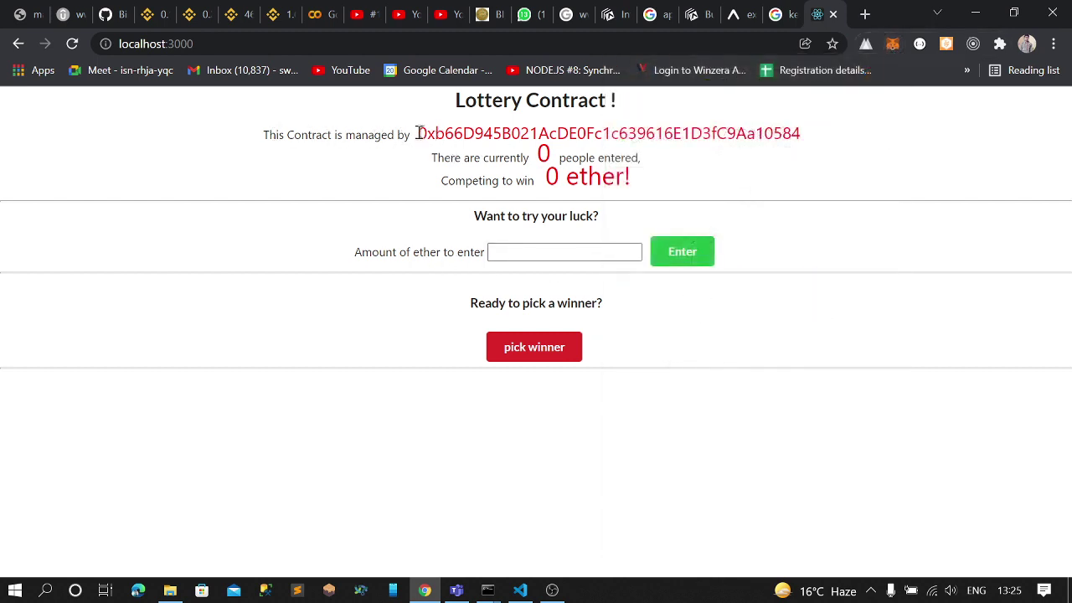
left_click_drag(418, 134, 815, 134)
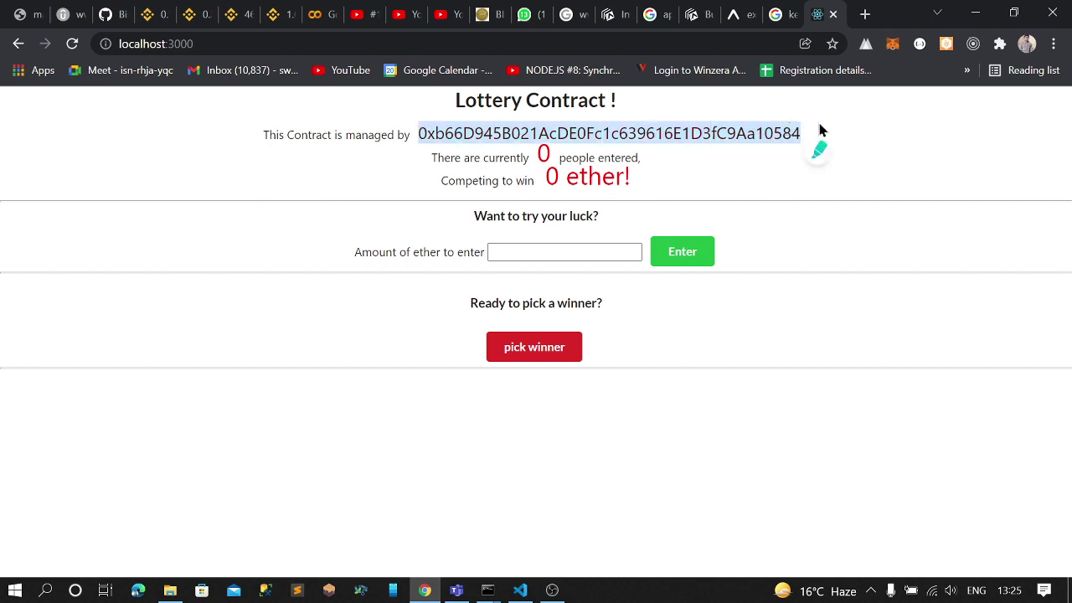
left_click(782, 130)
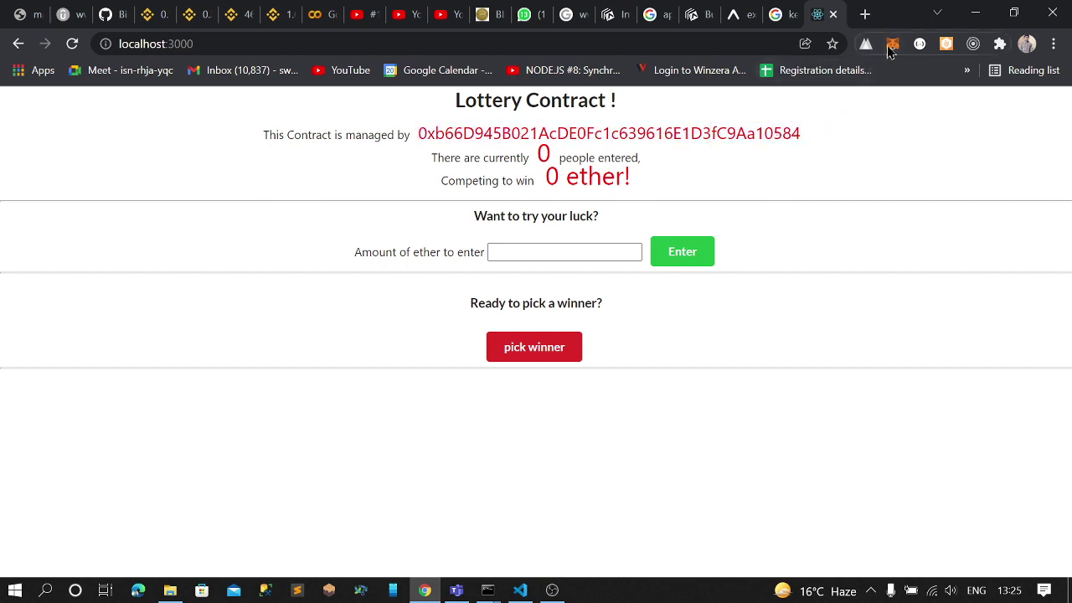
- Switch the wallet to Account 1 and compare its address with the contract manager's address
left_click(874, 87)
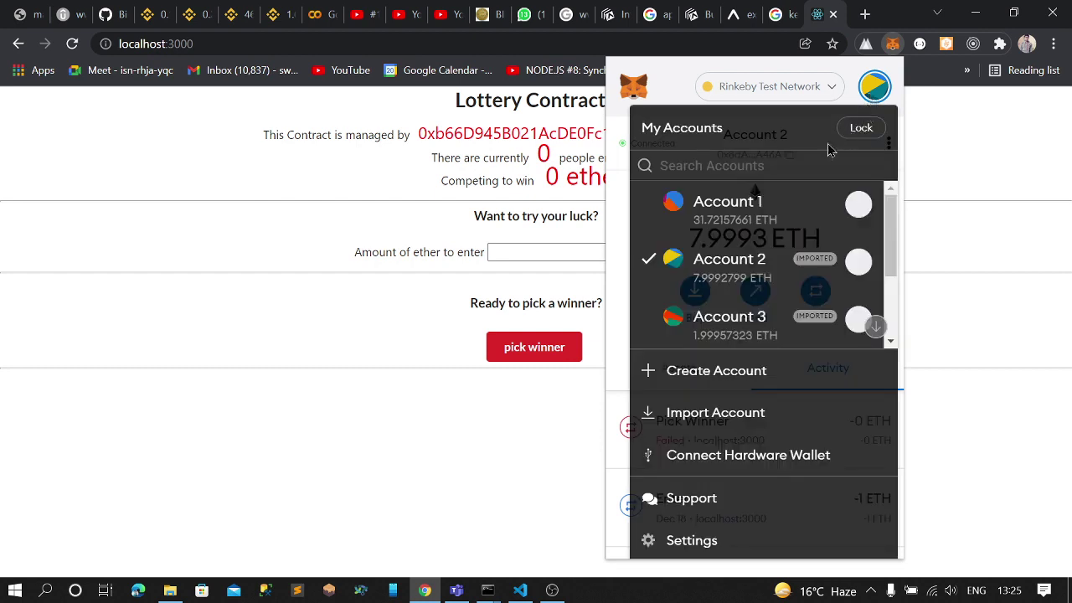
left_click(727, 205)
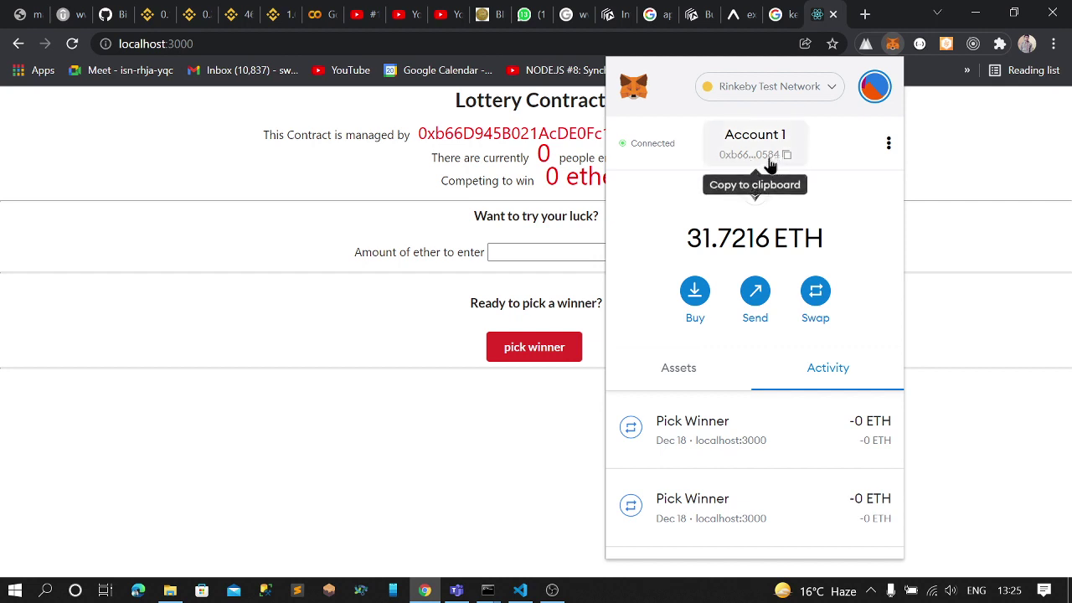
left_click(907, 171)
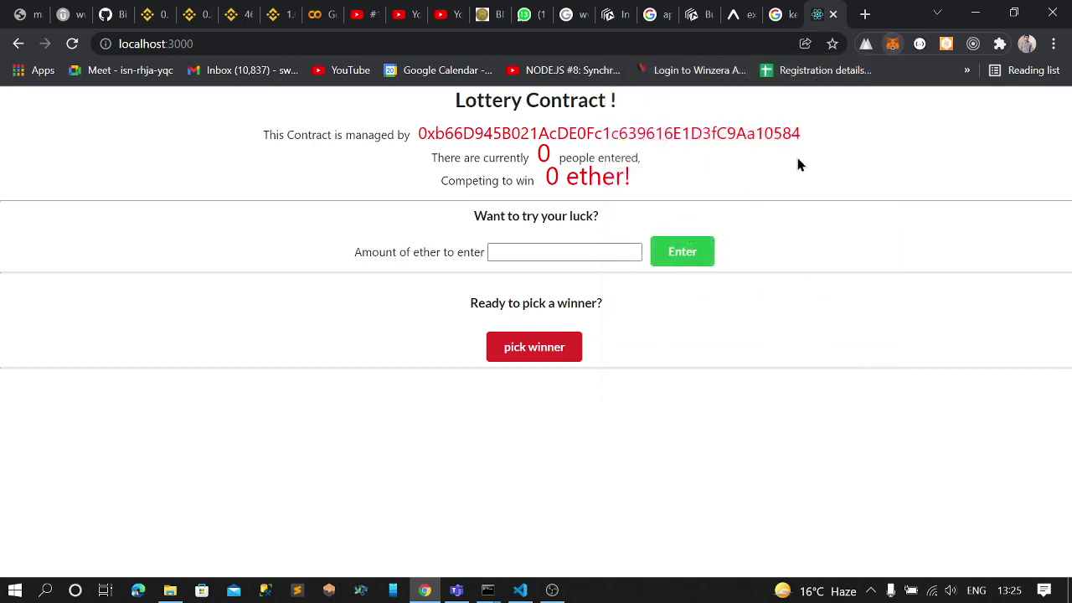
left_click_drag(774, 134, 849, 143)
left_click(901, 107)
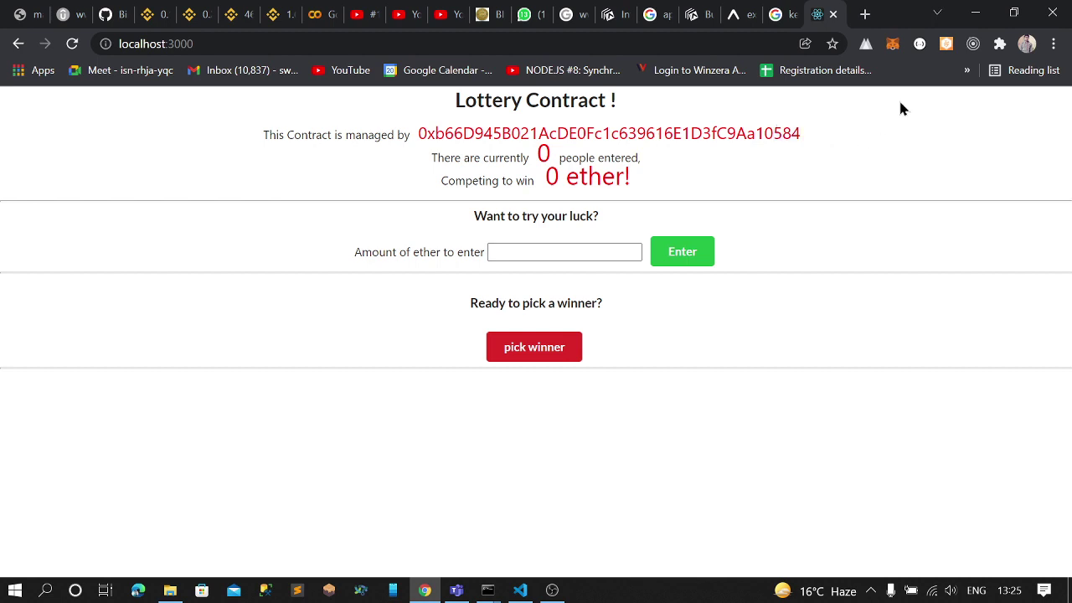
- Switch the MetaMask wallet to Account 2, check its ETH balance, and dismiss the wallet
left_click(893, 43)
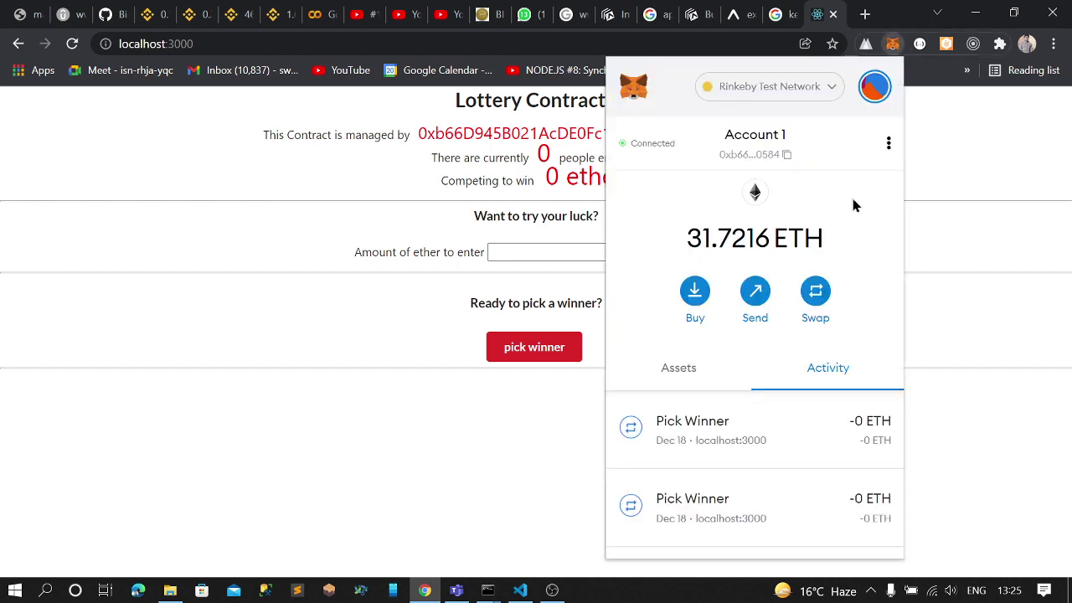
left_click(872, 89)
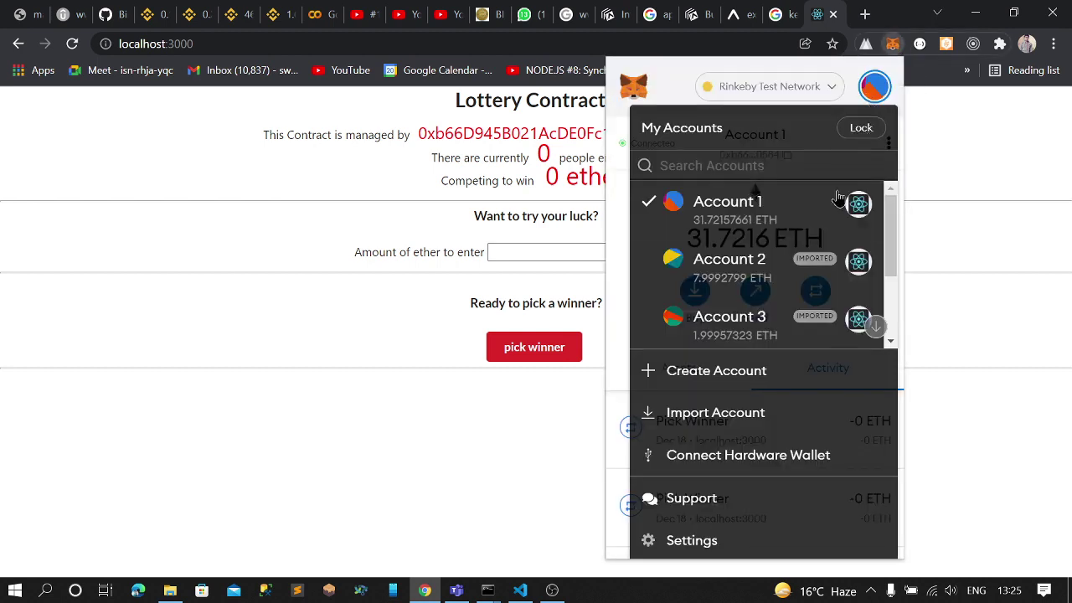
left_click(733, 268)
left_click(964, 157)
left_click(893, 43)
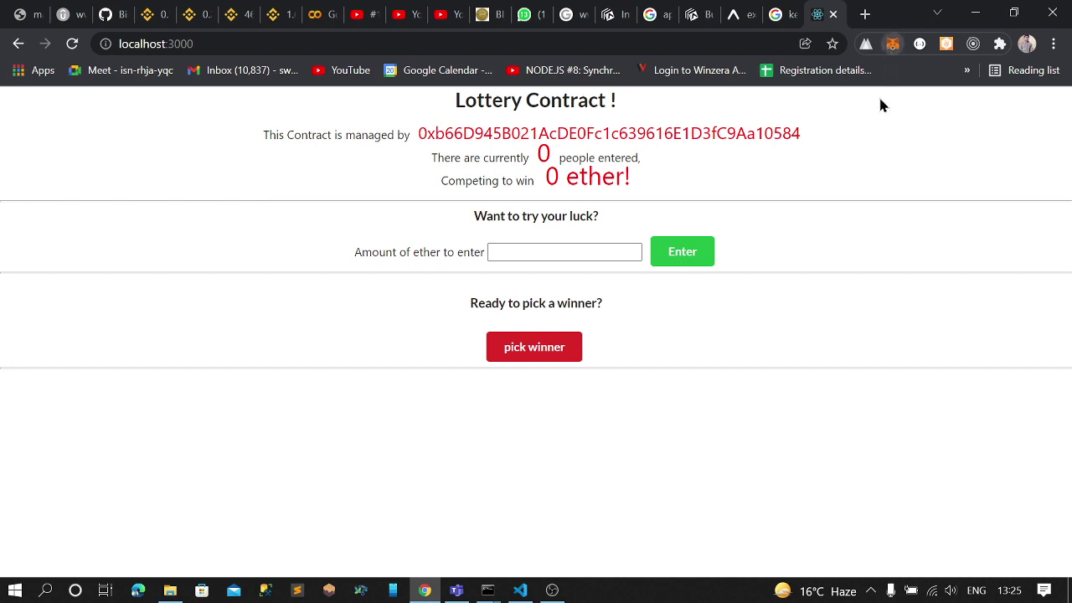
left_click(874, 88)
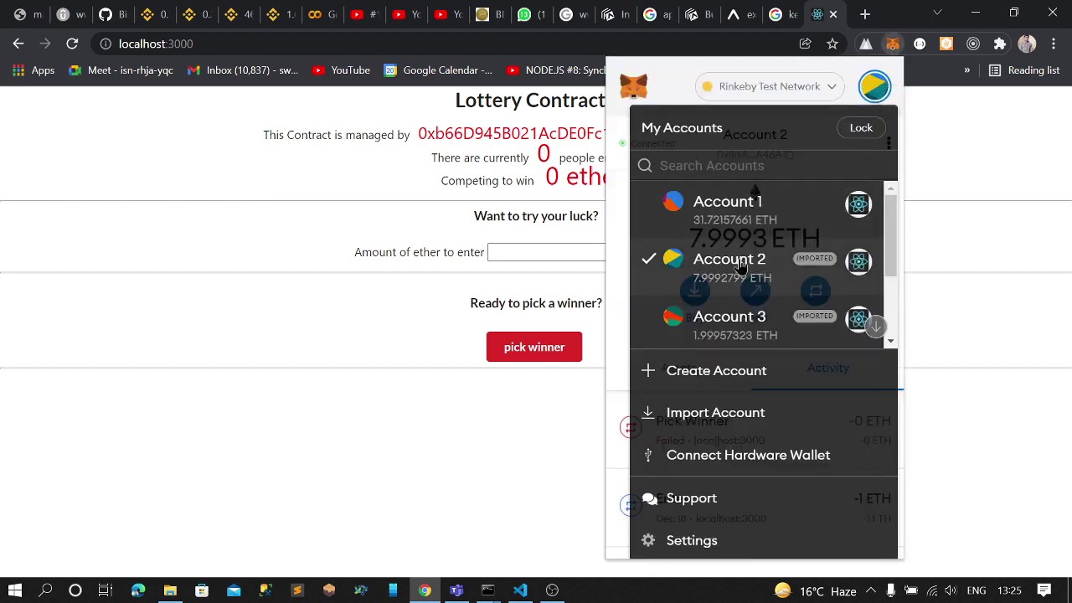
left_click(712, 251)
left_click_drag(693, 239, 966, 209)
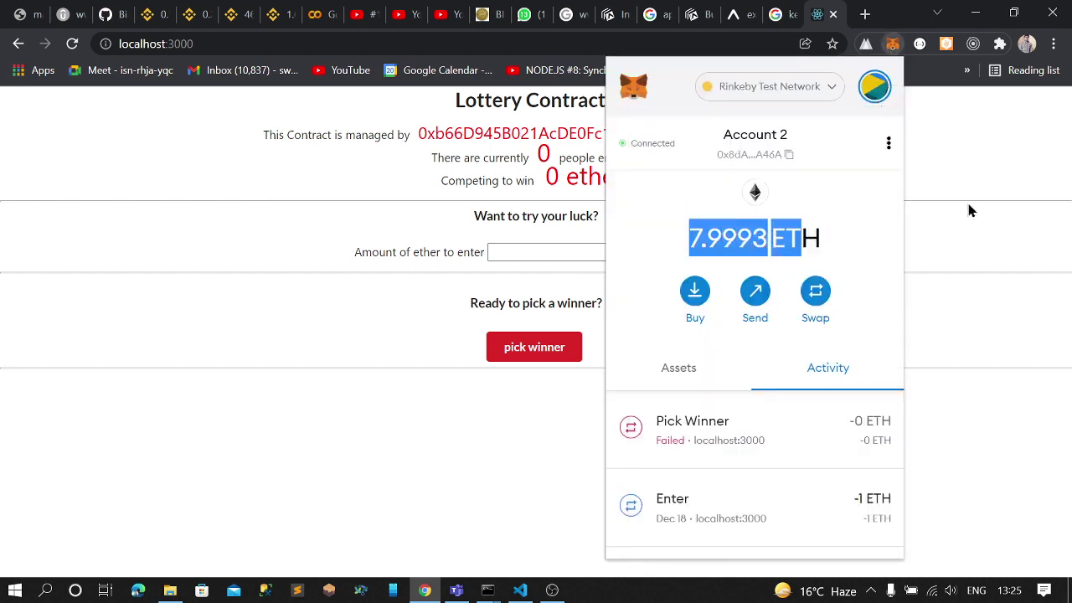
left_click(966, 209)
- Enter the lottery with 1 ether from Account 2 and confirm the MetaMask transaction
left_click(613, 249)
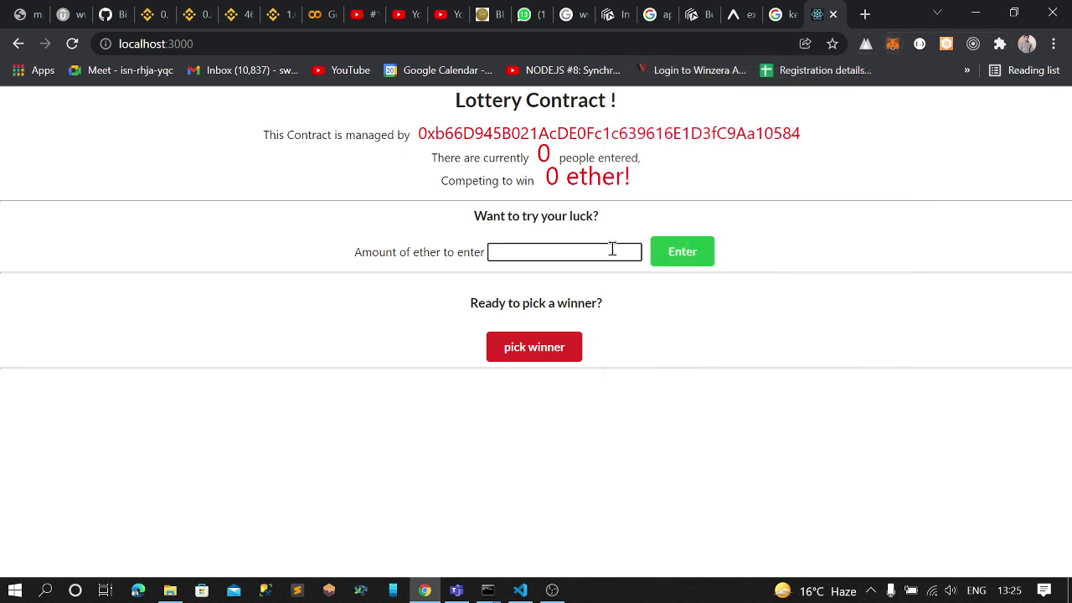
type("1")
left_click(681, 251)
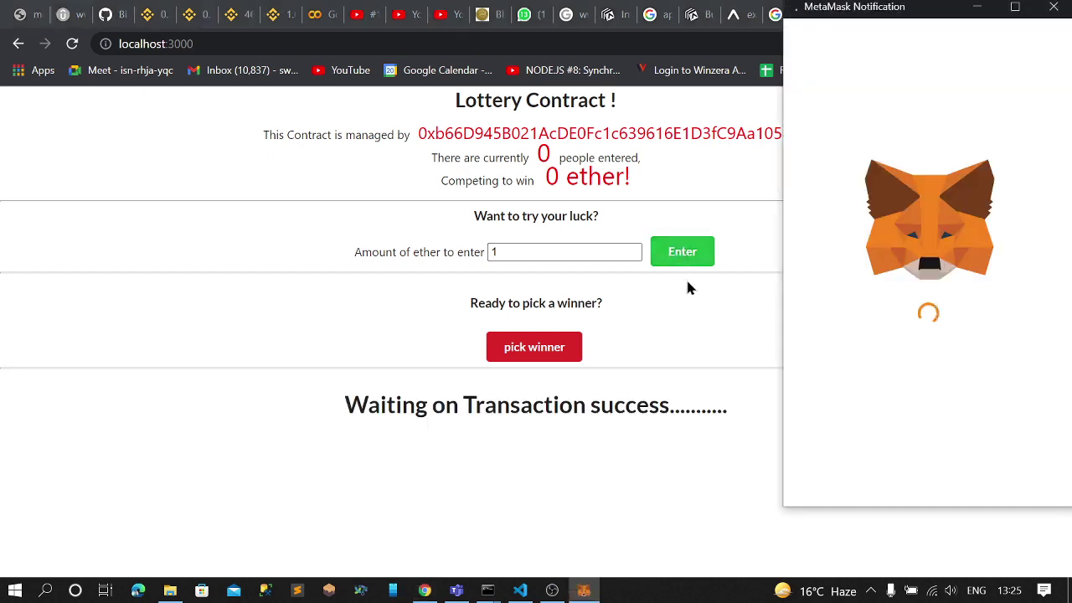
scroll(929, 298, "down", 1)
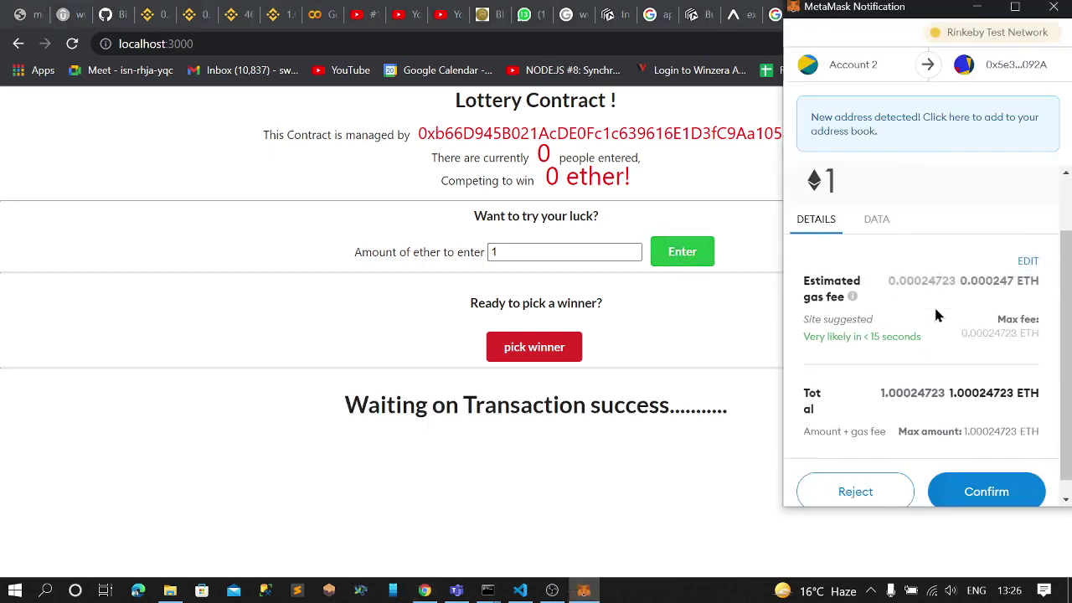
left_click(977, 480)
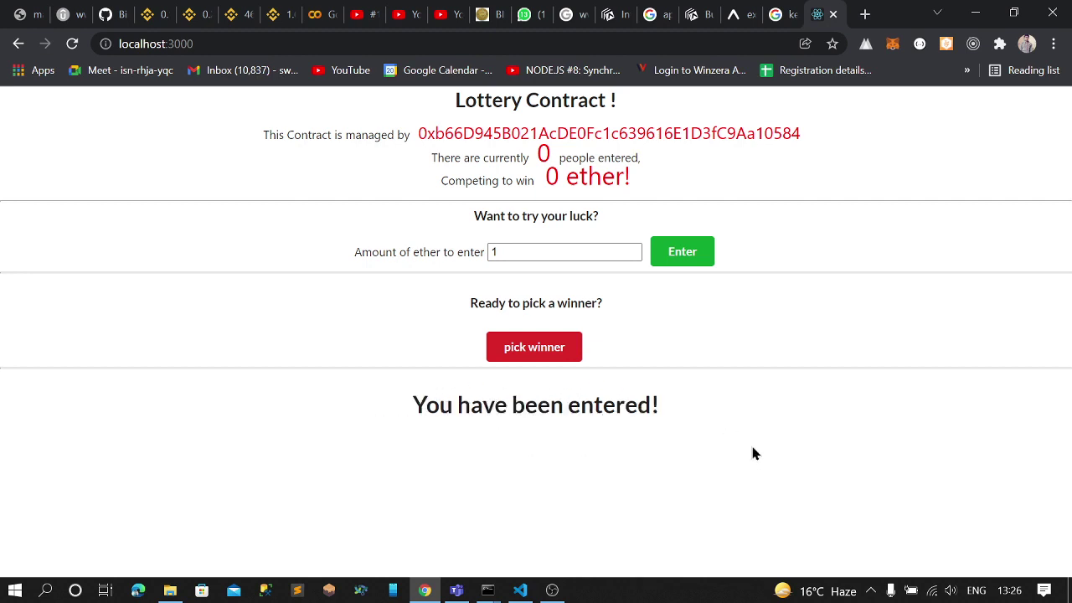
- Dismiss the transaction notification and reload the lottery page to check the entrant count and prize pool
left_click_drag(427, 406, 658, 407)
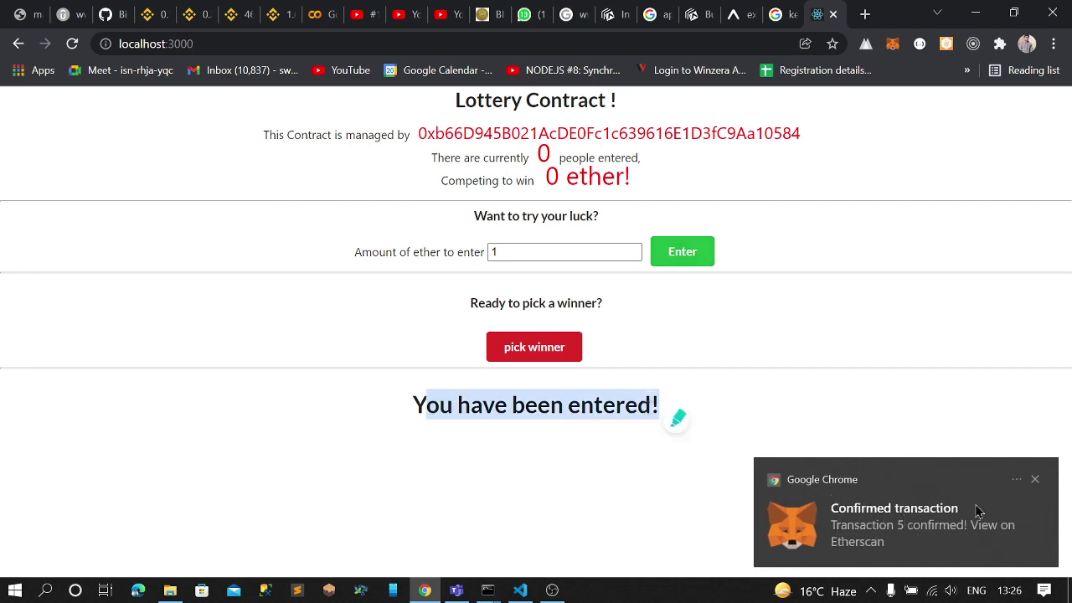
left_click(1034, 479)
left_click(766, 350)
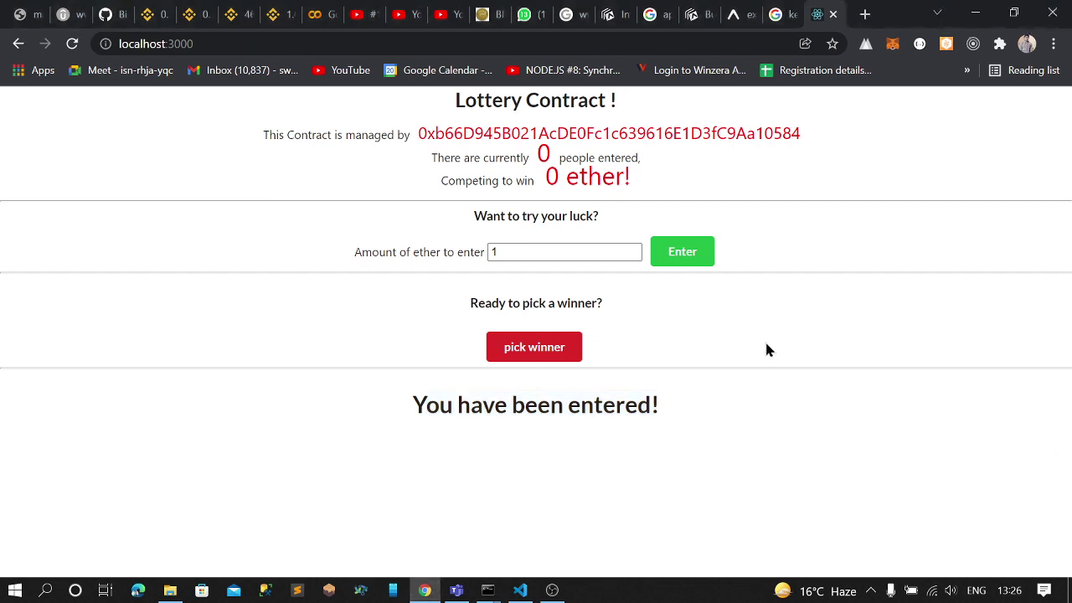
left_click(72, 43)
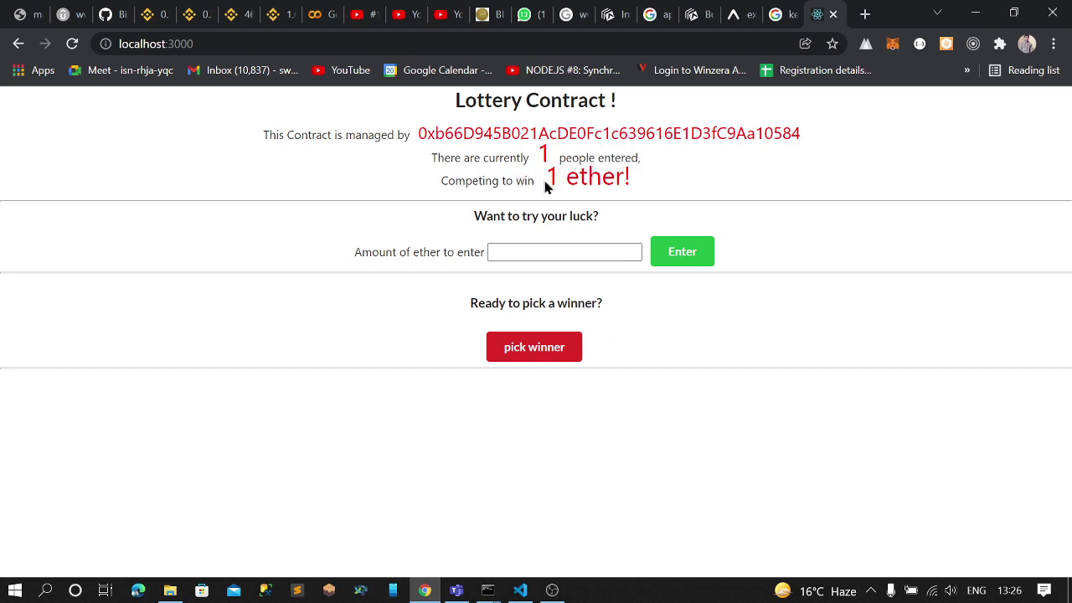
left_click_drag(548, 176, 632, 177)
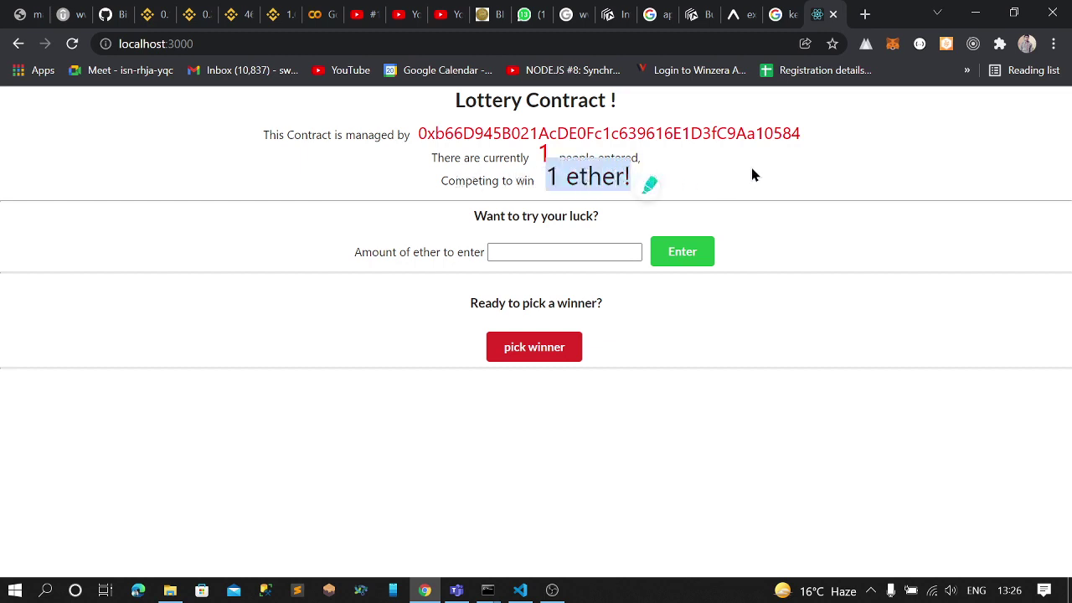
- Check the remaining ETH balance of Account 2 in the wallet after its lottery entry
left_click(892, 44)
left_click(874, 86)
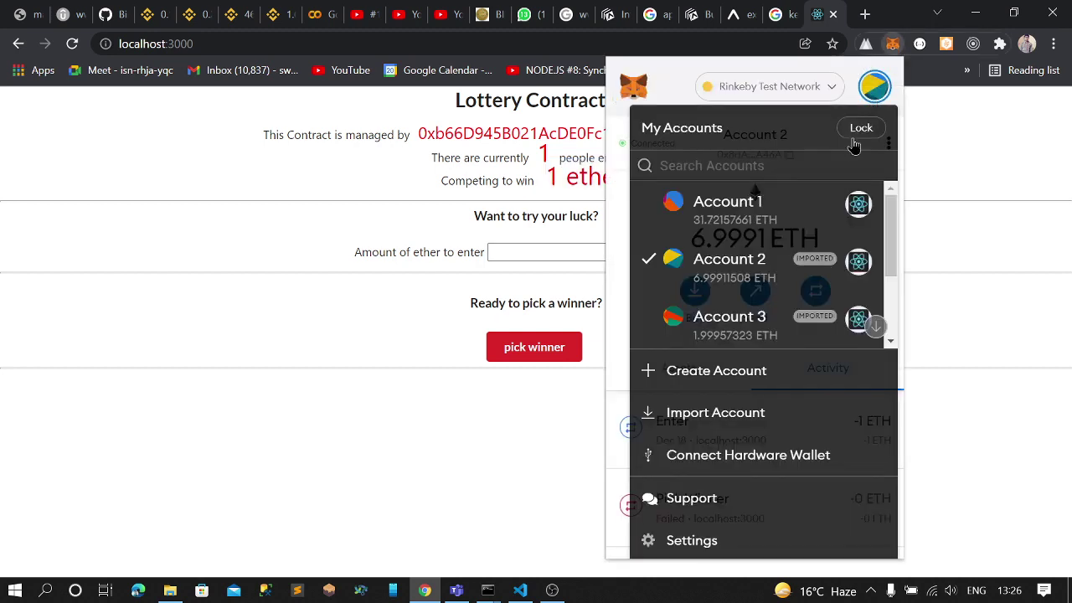
left_click(893, 43)
left_click(893, 44)
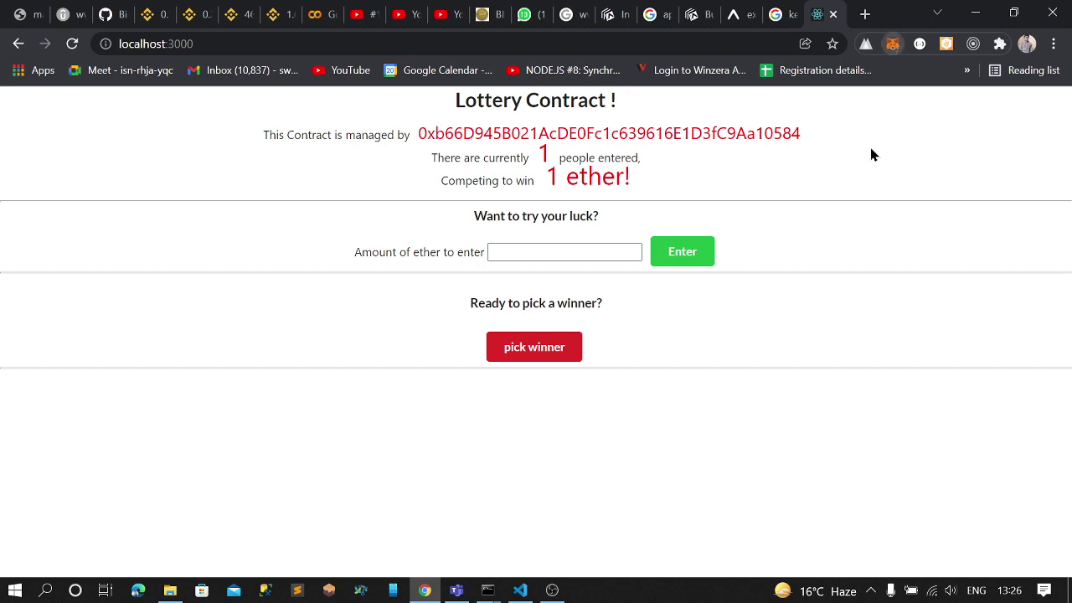
double_click(703, 237)
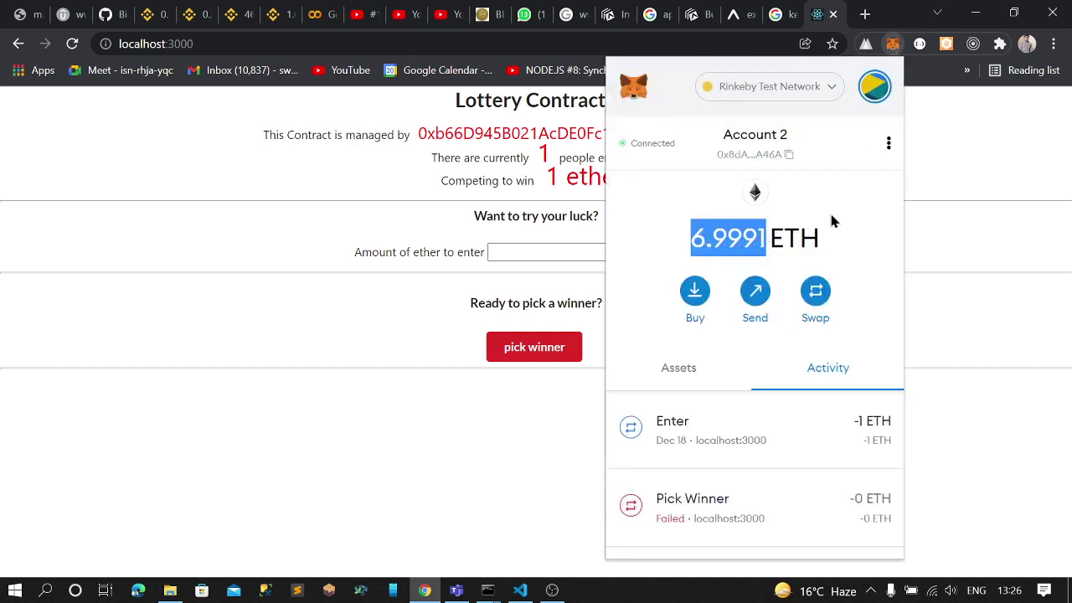
left_click(828, 209)
- Switch the wallet to Account 3, check its ETH balance, and dismiss the wallet
left_click(876, 97)
left_click(675, 331)
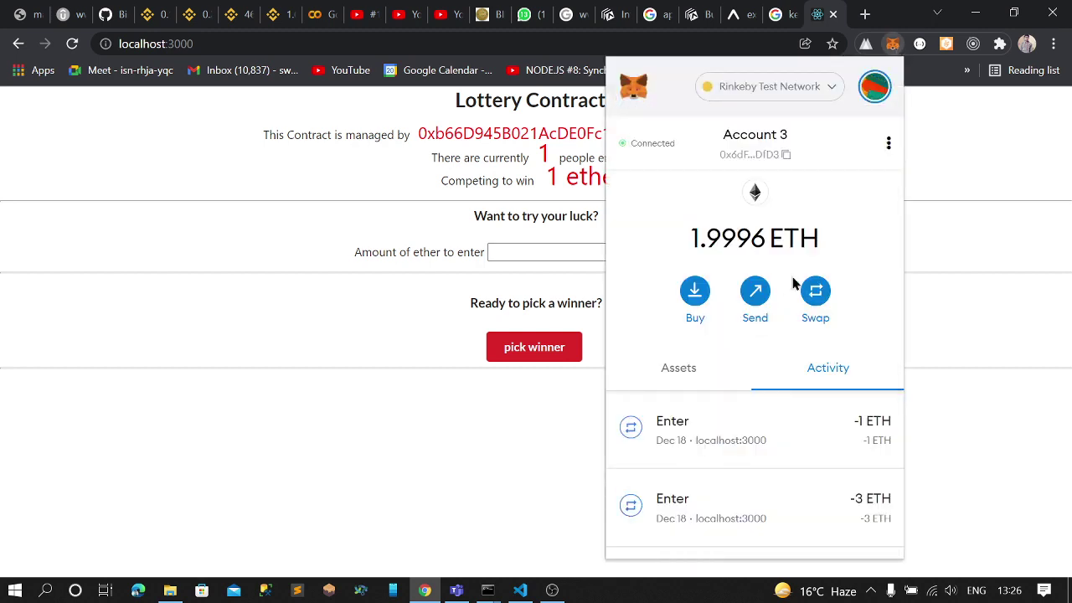
left_click_drag(690, 237, 751, 237)
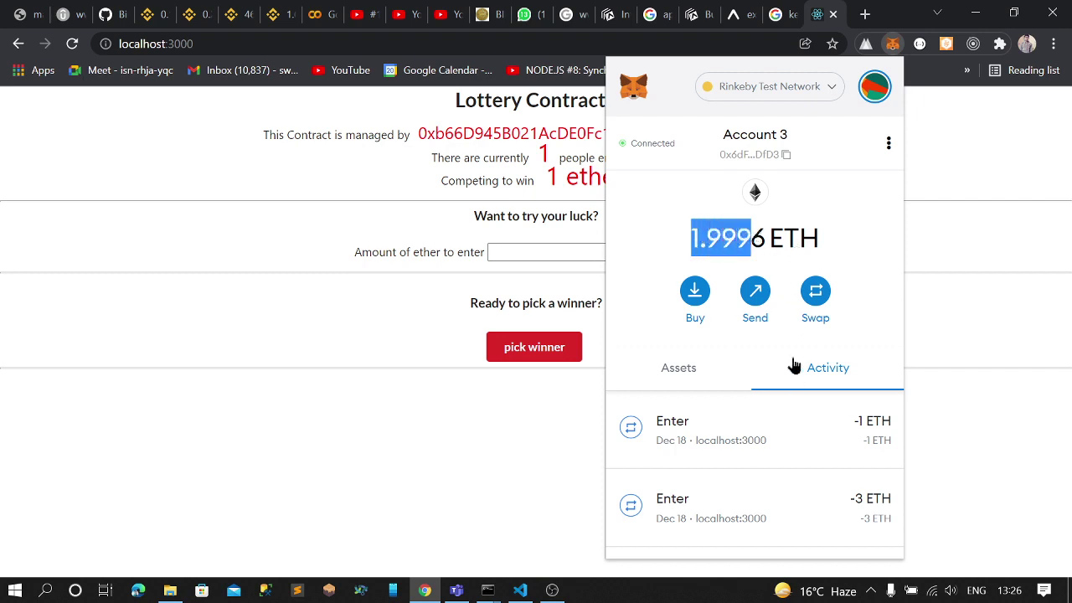
left_click(948, 204)
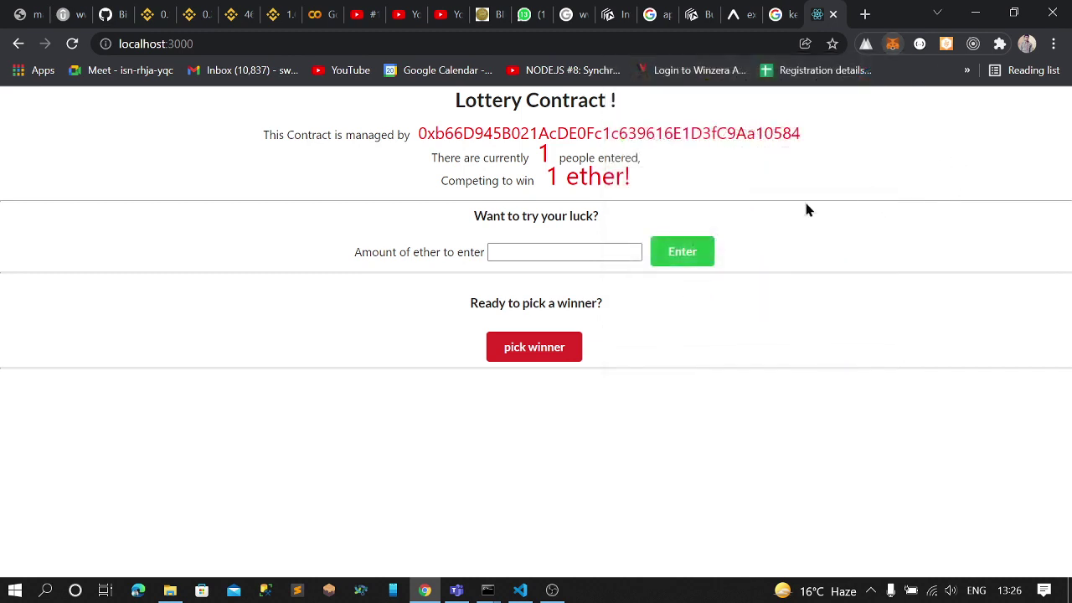
- Enter the lottery with 1 ether from Account 3 and confirm the MetaMask transaction
left_click(585, 250)
type("1")
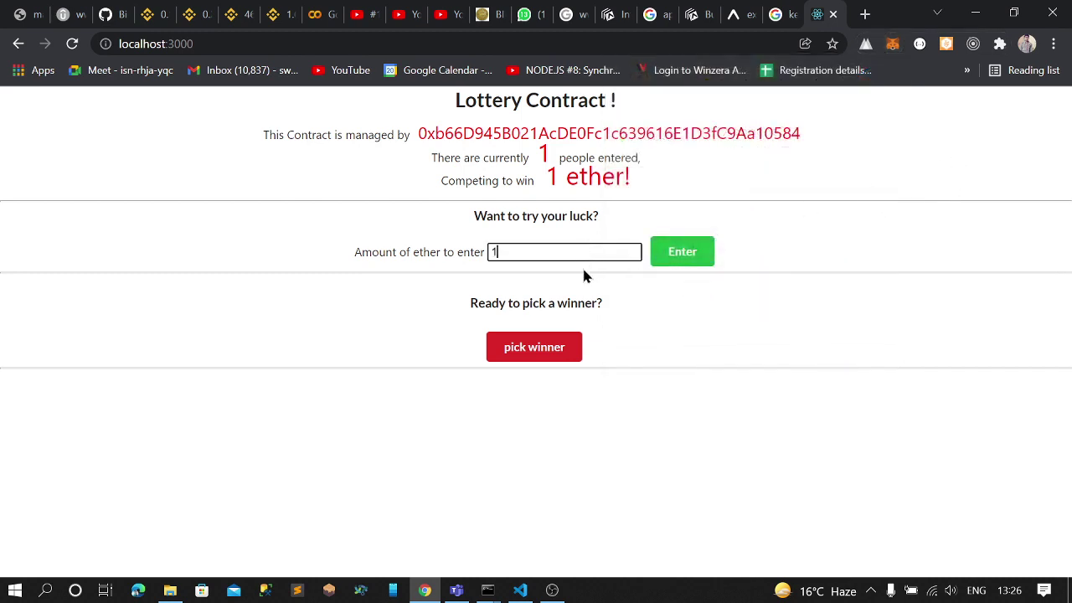
left_click(662, 258)
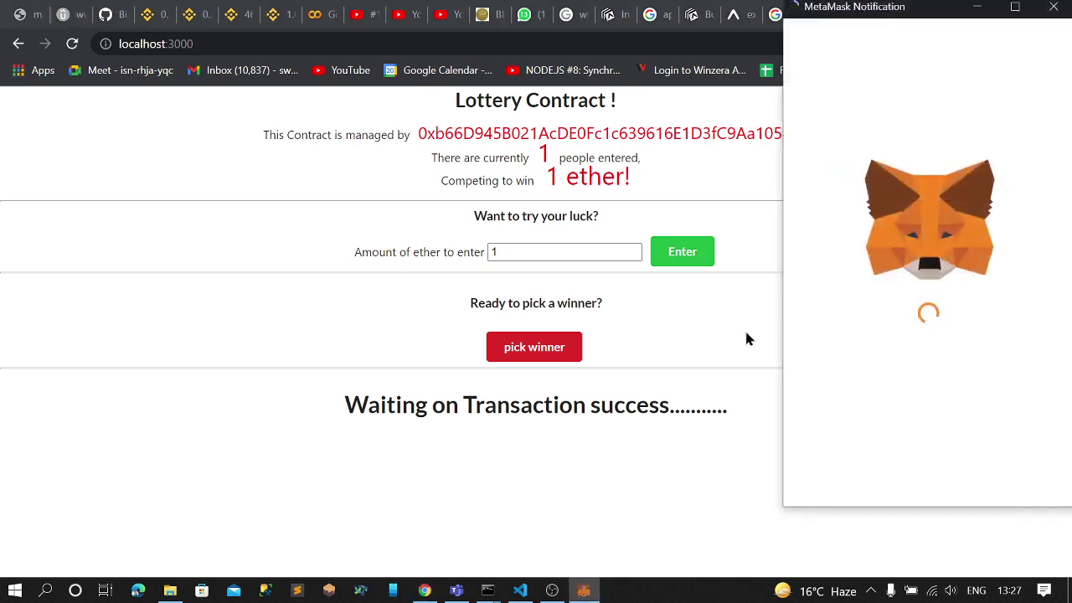
scroll(924, 276, "down", 2)
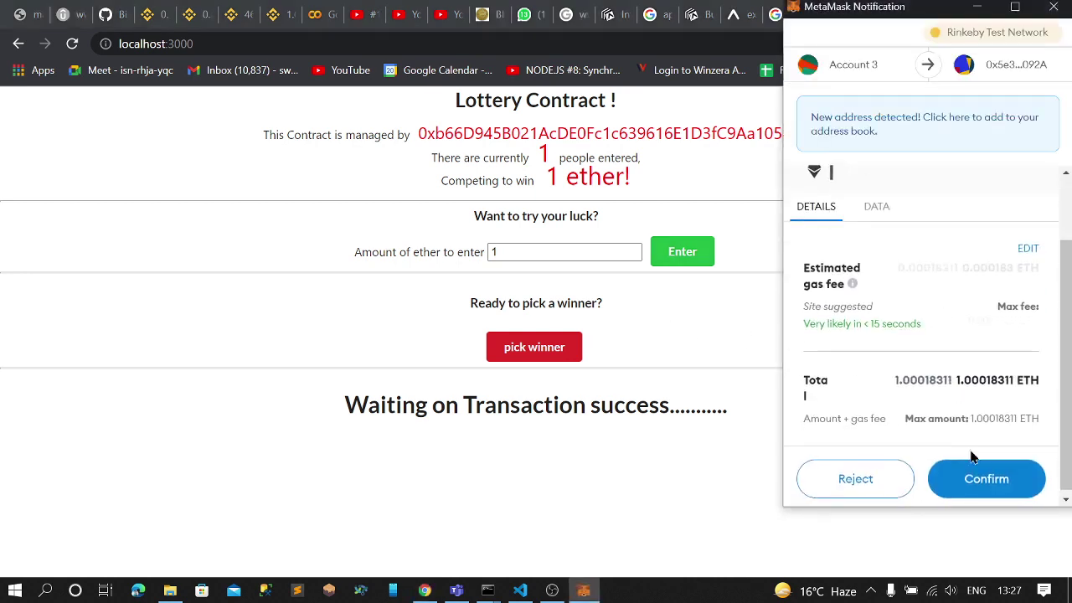
left_click(976, 477)
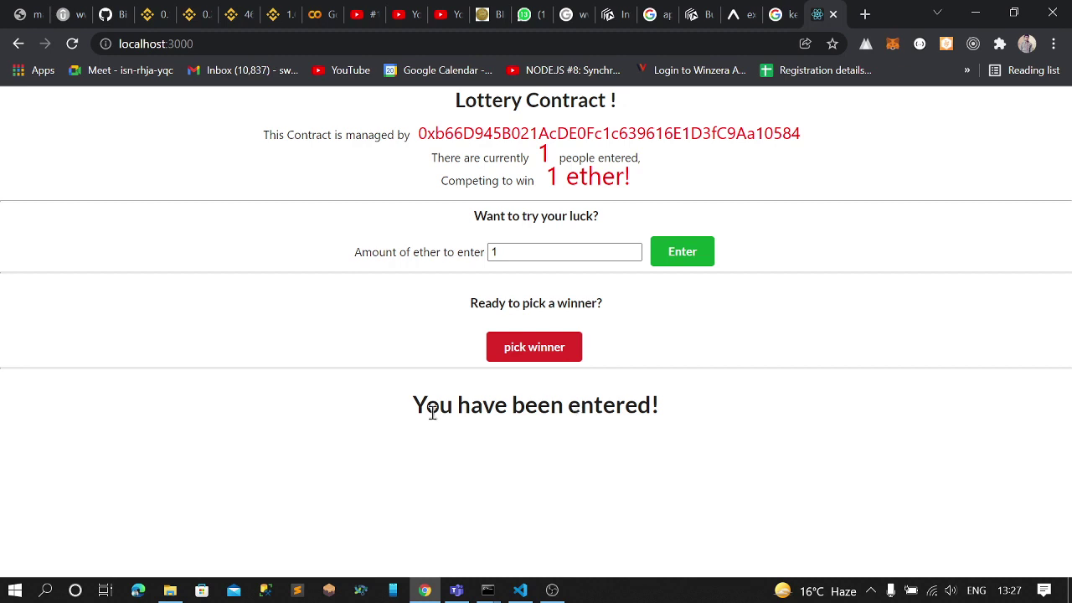
- Dismiss the second entry's transaction notification and reload the page to review the updated entrants and prize
left_click_drag(427, 411, 596, 410)
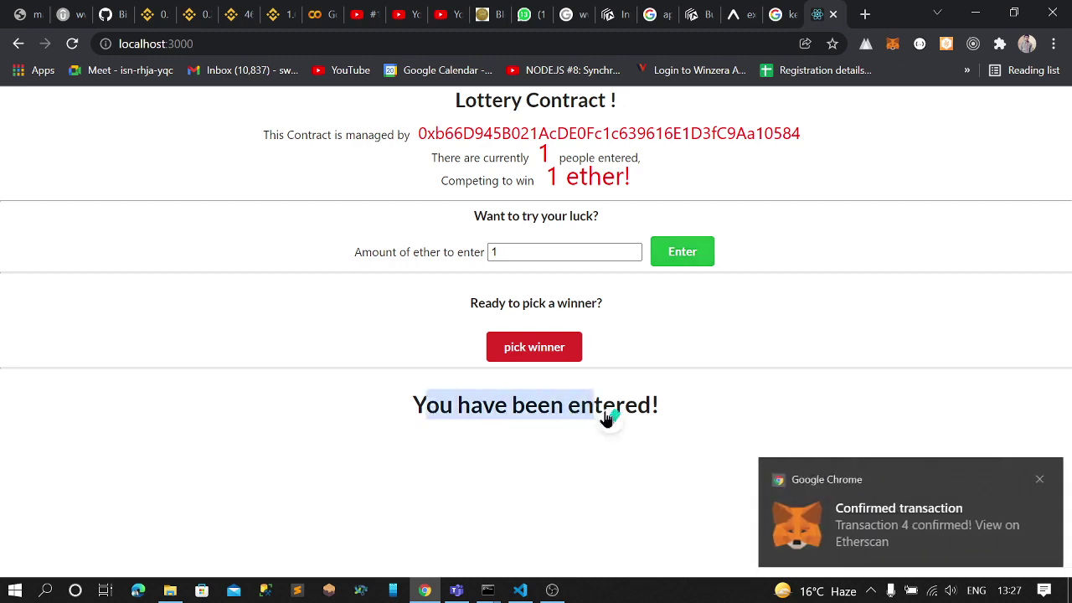
left_click(1035, 481)
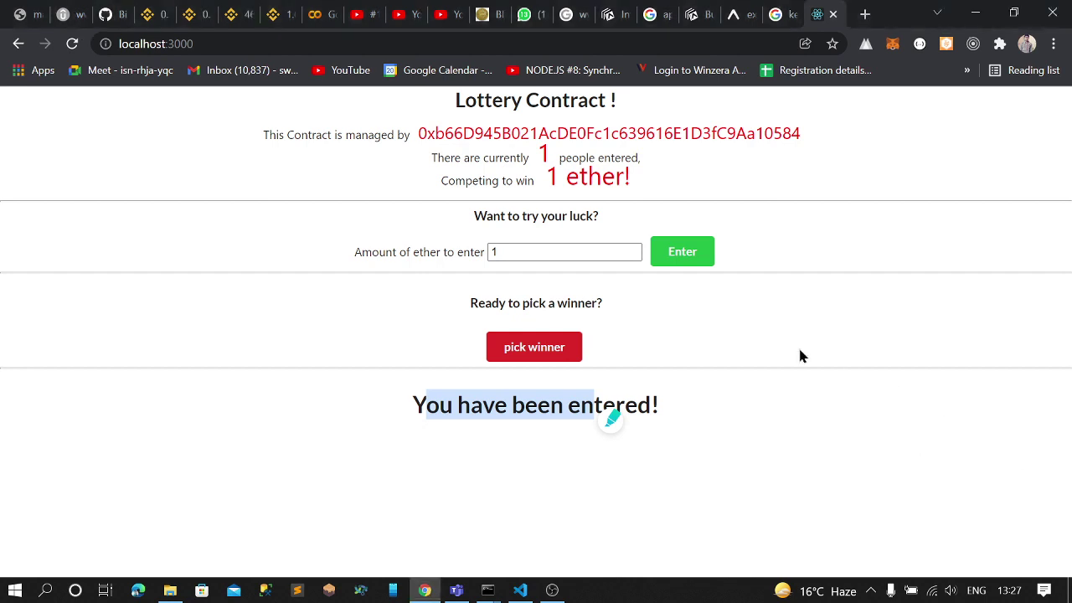
left_click(72, 43)
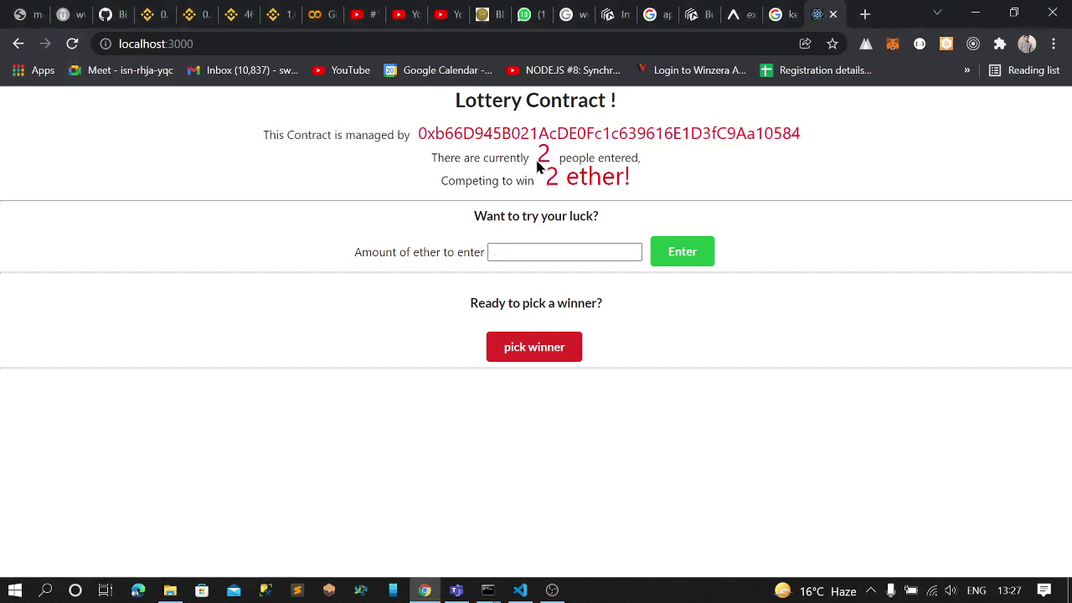
mouse_move(535, 161)
left_mouse_down()
mouse_move(559, 161)
mouse_move(560, 178)
left_mouse_up()
left_click(682, 156)
- Switch the wallet to Account 1 and return to the lottery page
left_click(893, 44)
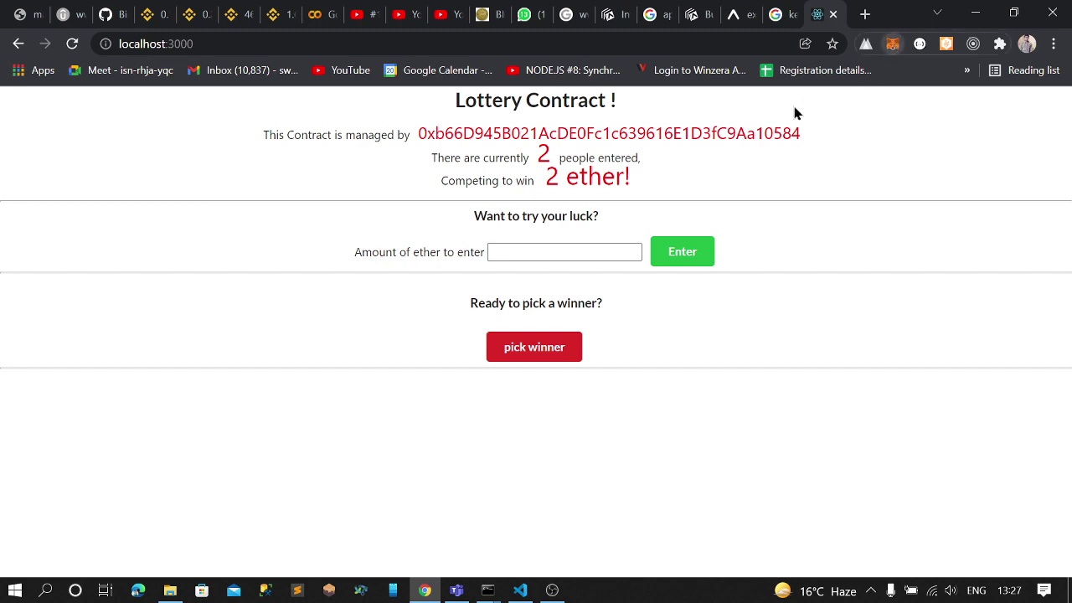
left_click(863, 88)
left_click(782, 214)
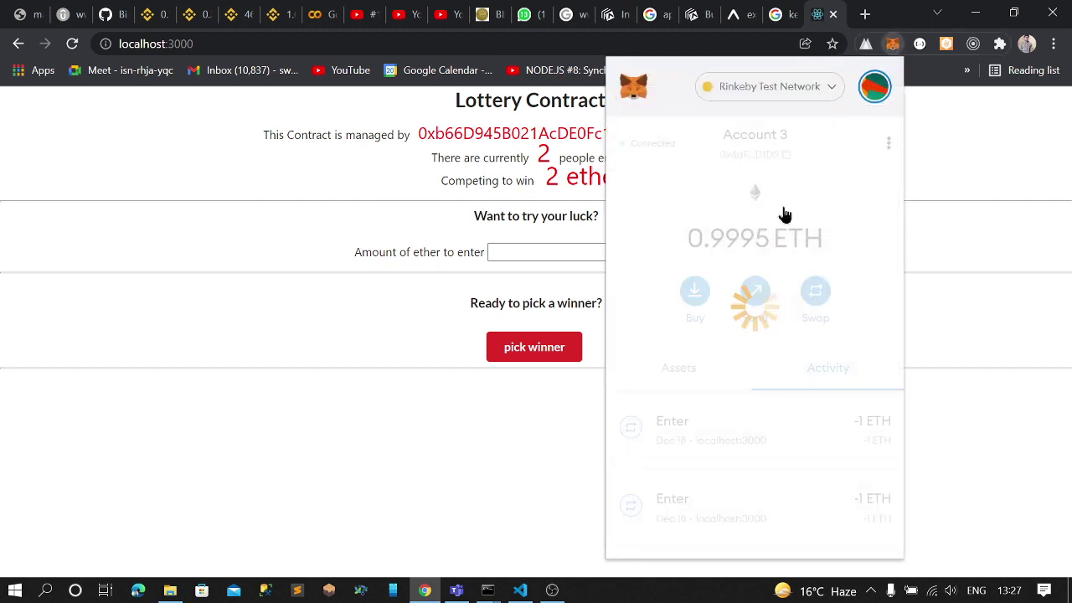
left_click(949, 151)
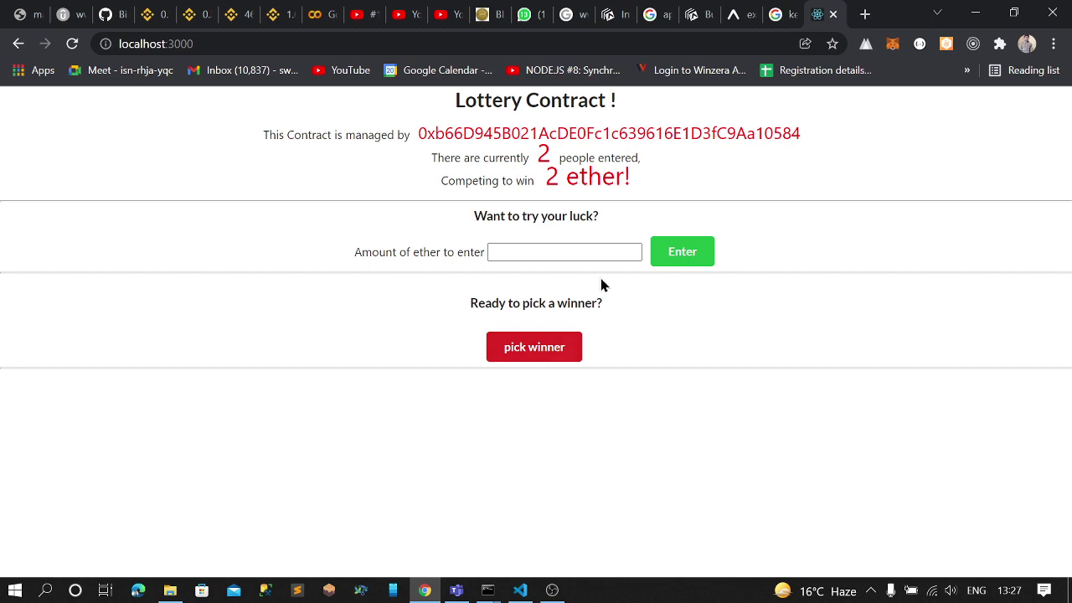
- Check the balance of Account 2 in the wallet, and make Account 3 the active account to check its balance
left_click(893, 43)
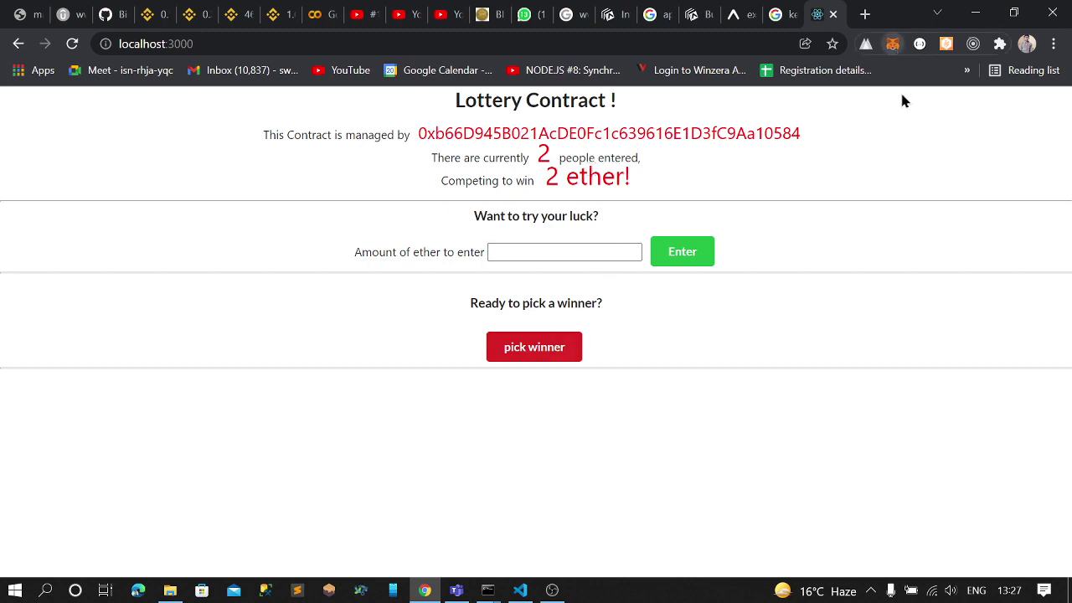
left_click(874, 86)
left_click(737, 255)
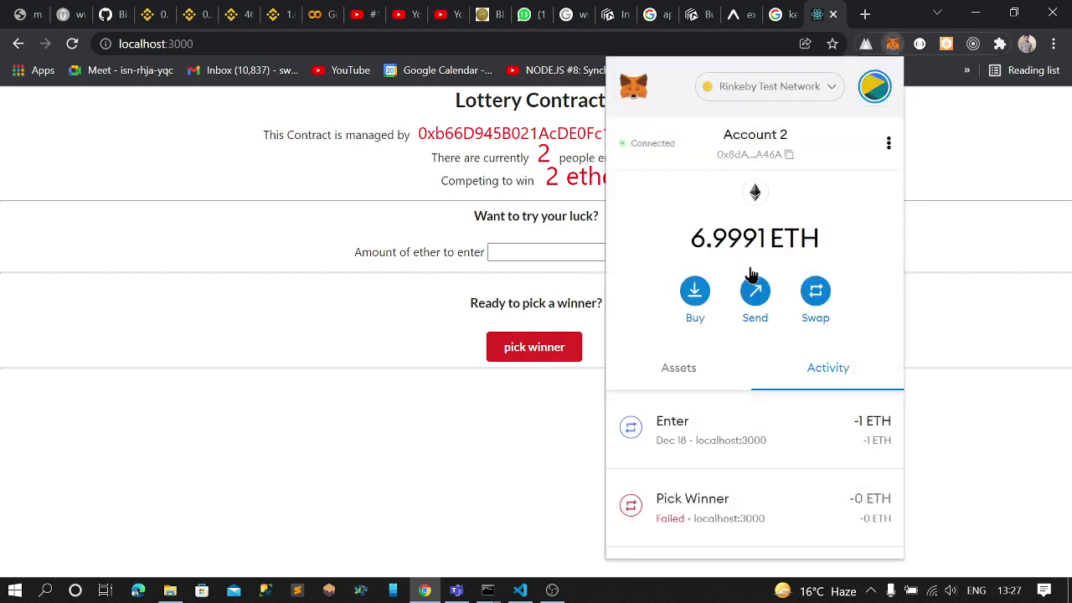
left_click(874, 86)
left_click(771, 312)
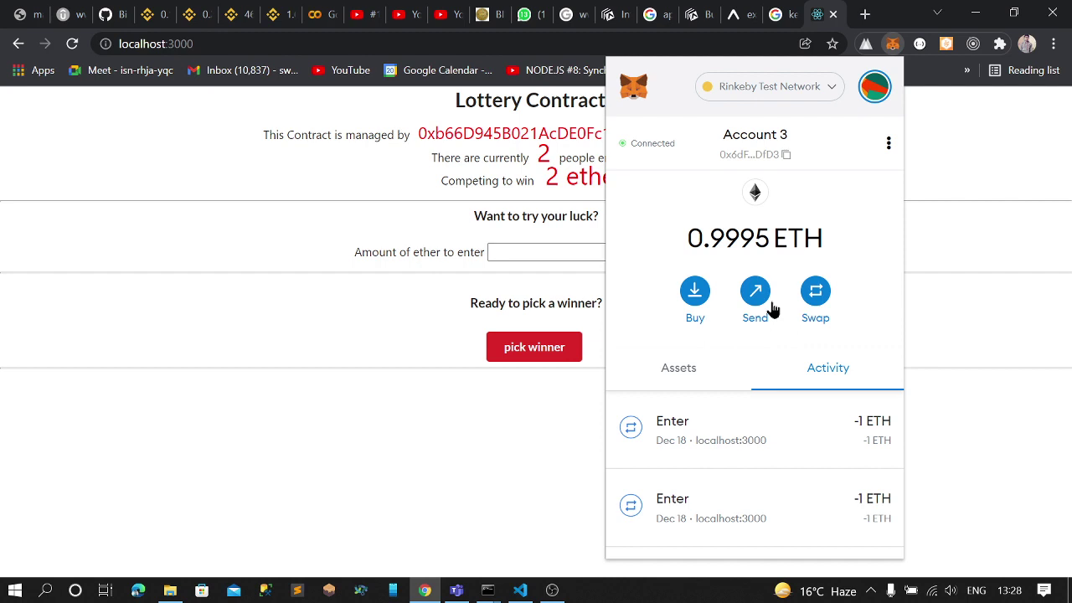
- Review the wallet's account list and try to pick a lottery winner with Account 3 active
left_click(873, 96)
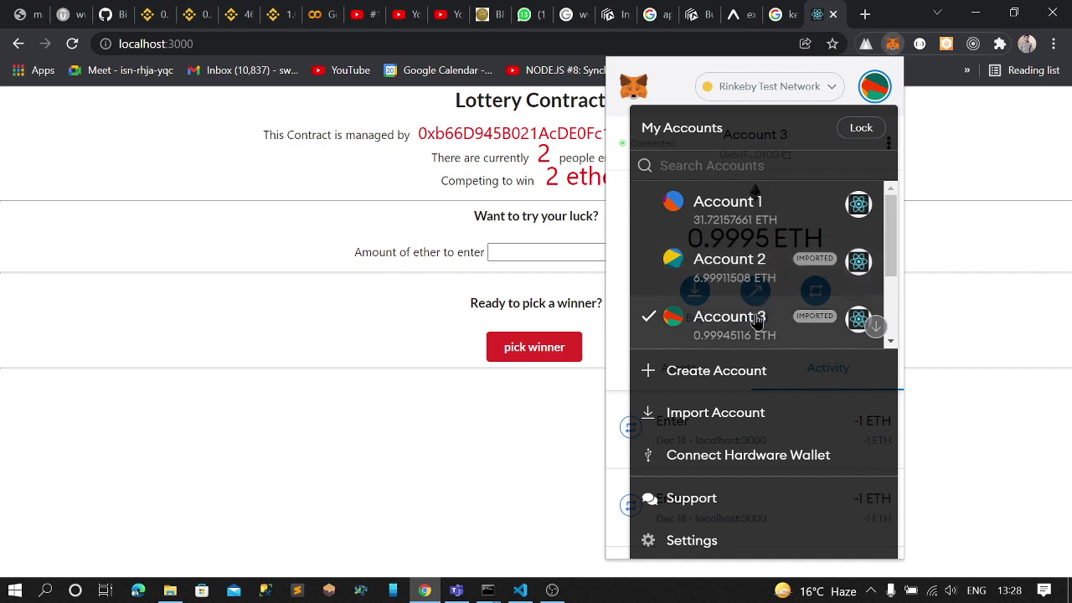
left_click(929, 173)
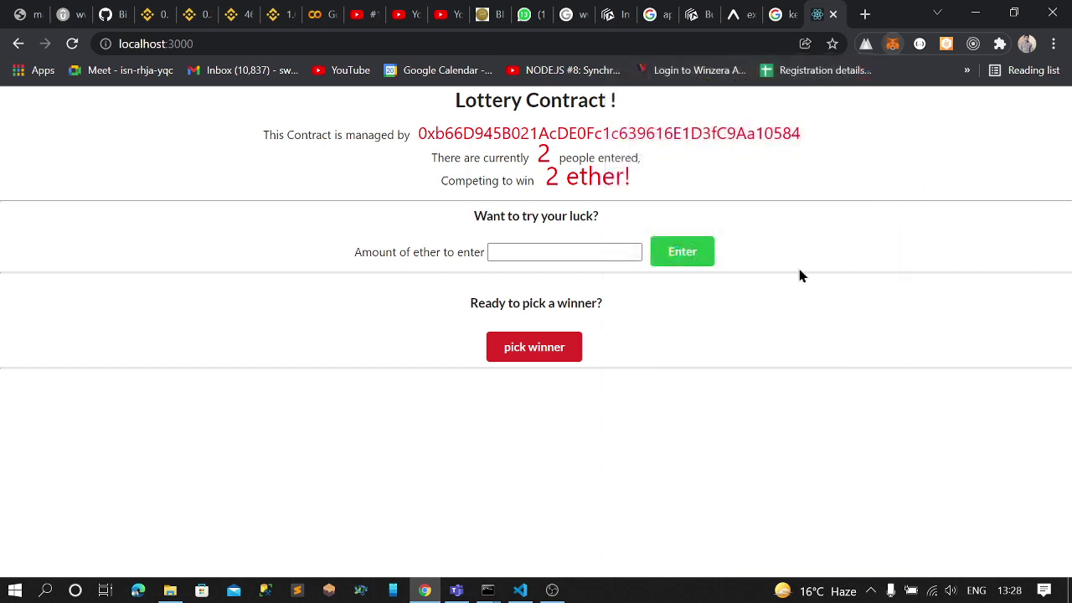
left_click(540, 356)
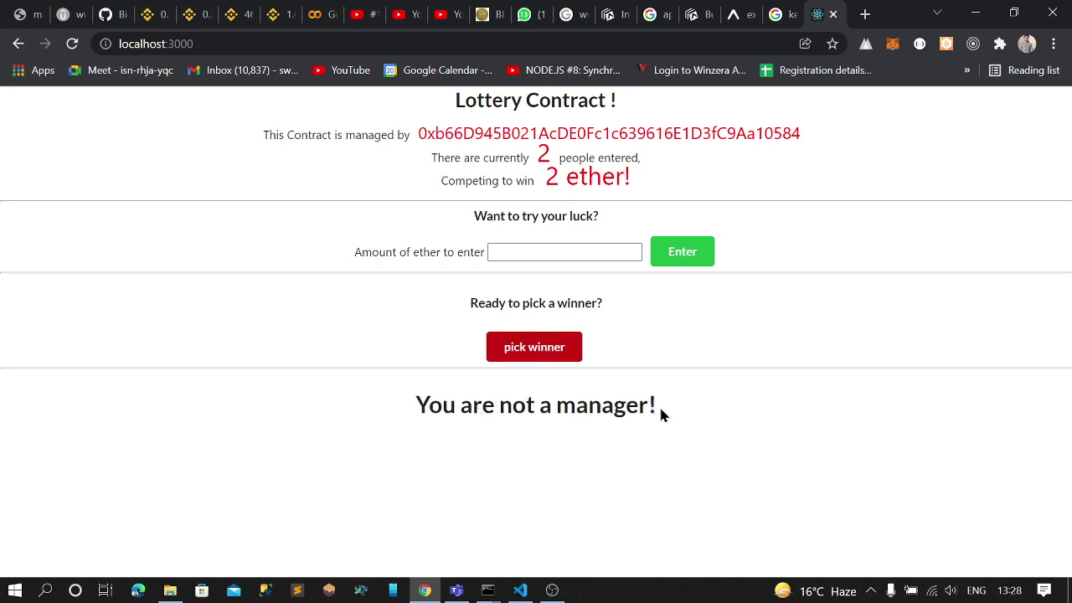
- Compare the contract manager's address with the wallet's active account and review the status message below the winner section
left_click_drag(662, 412, 402, 370)
left_click(564, 450)
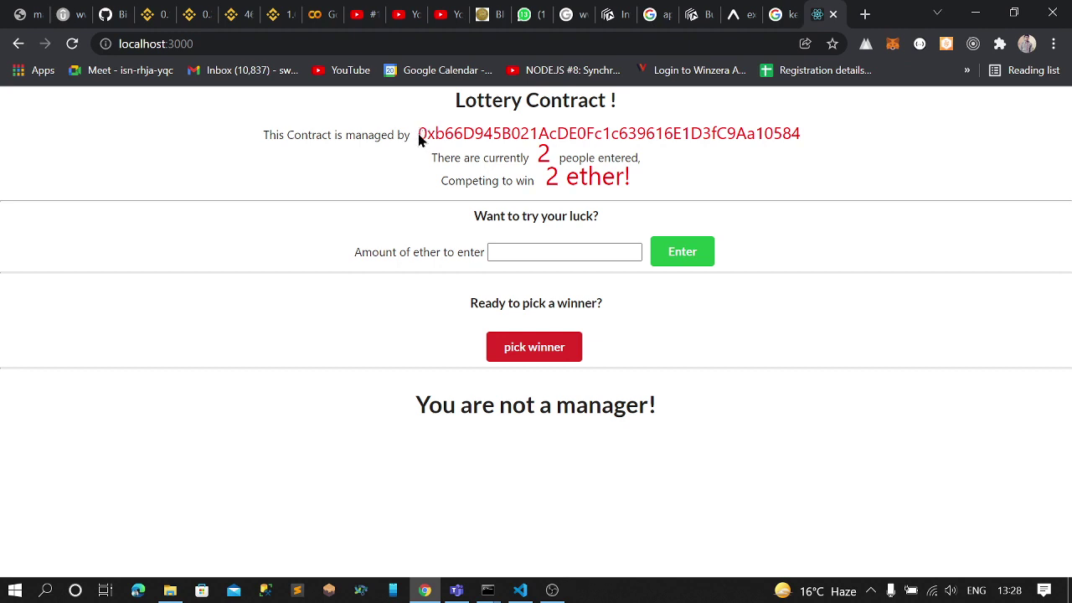
left_click_drag(419, 138, 822, 146)
left_click(835, 136)
left_click(892, 44)
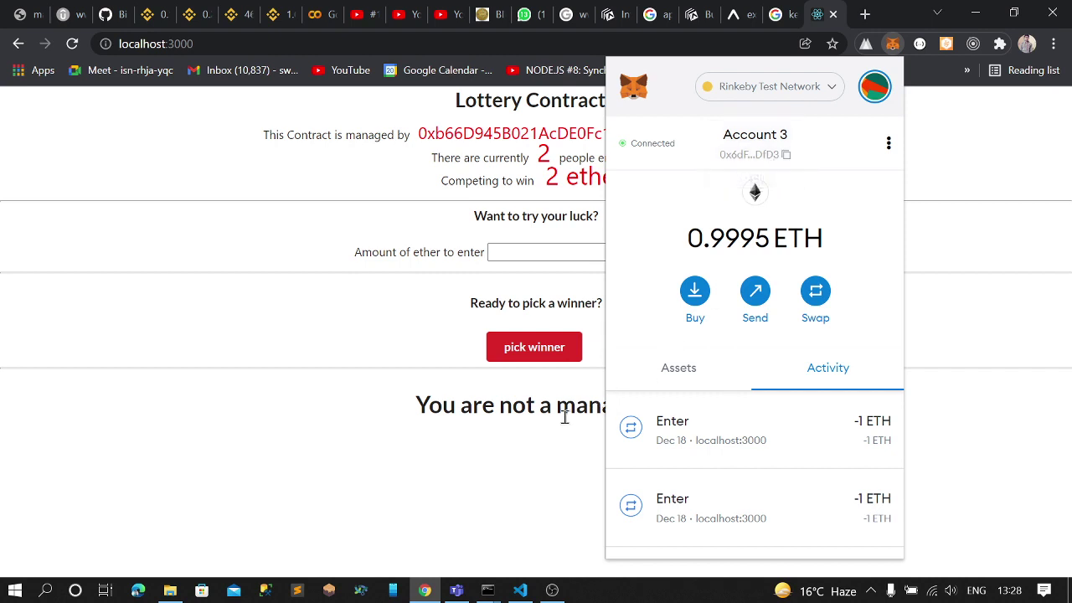
left_click(538, 413)
left_click_drag(421, 410, 689, 408)
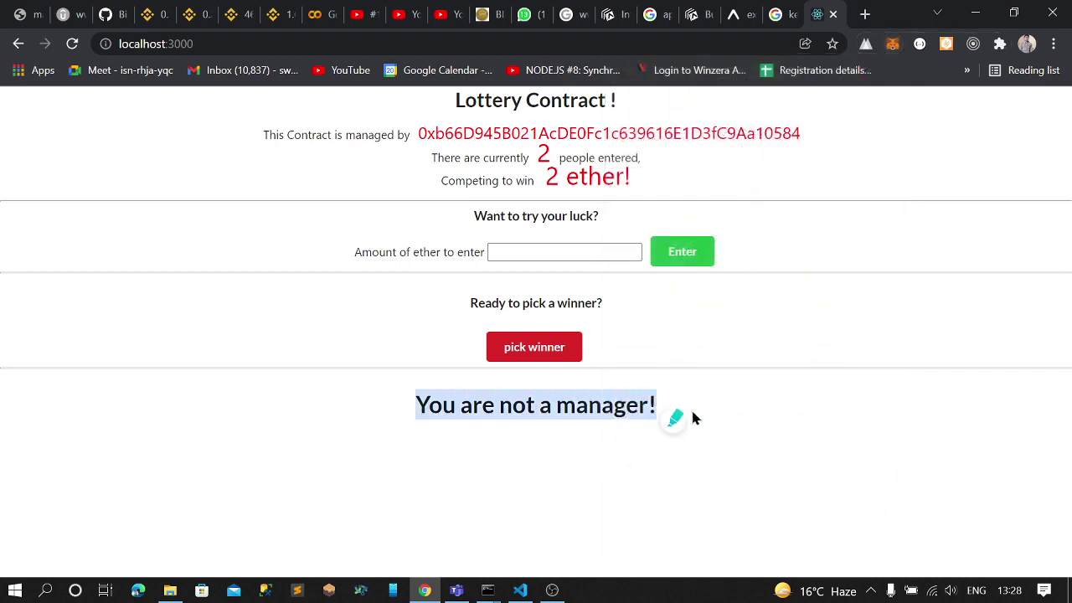
left_click(852, 391)
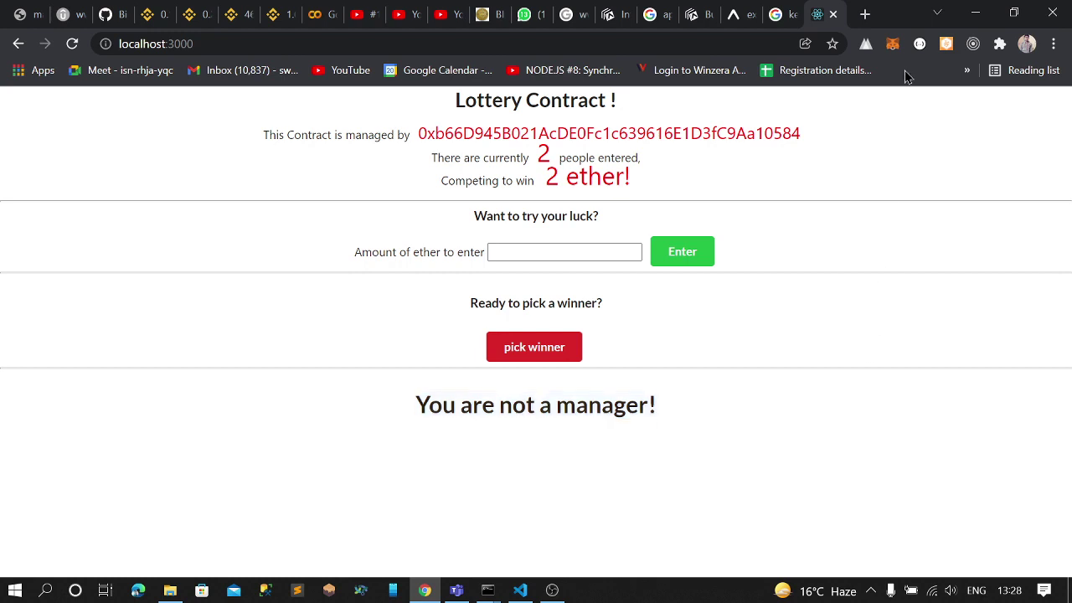
- Switch the wallet to Account 1 and compare the ending of its address with the contract manager's address
left_click(892, 45)
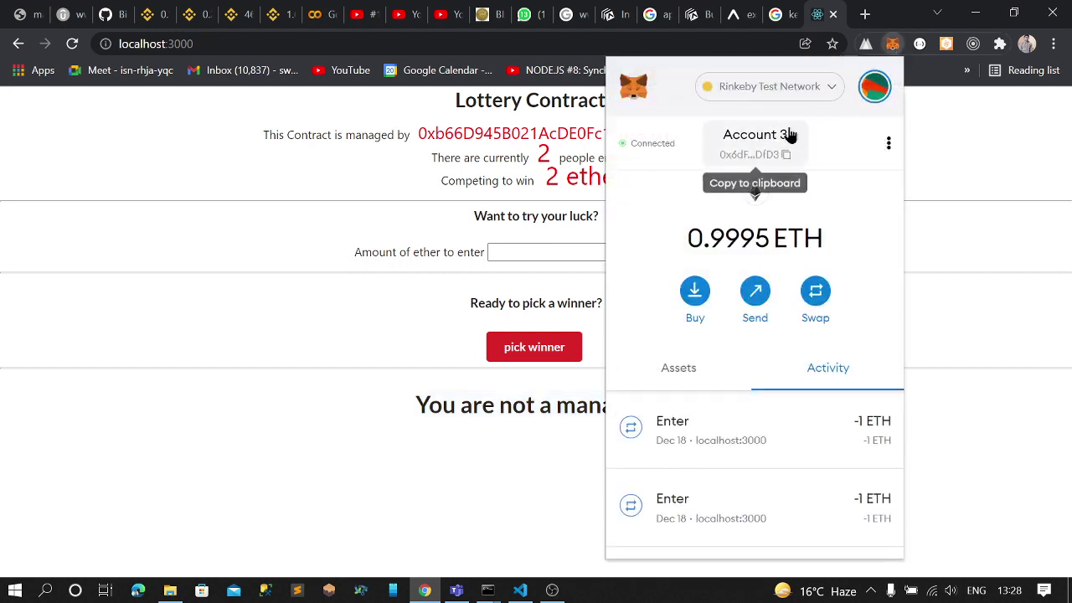
left_click(876, 90)
left_click(765, 220)
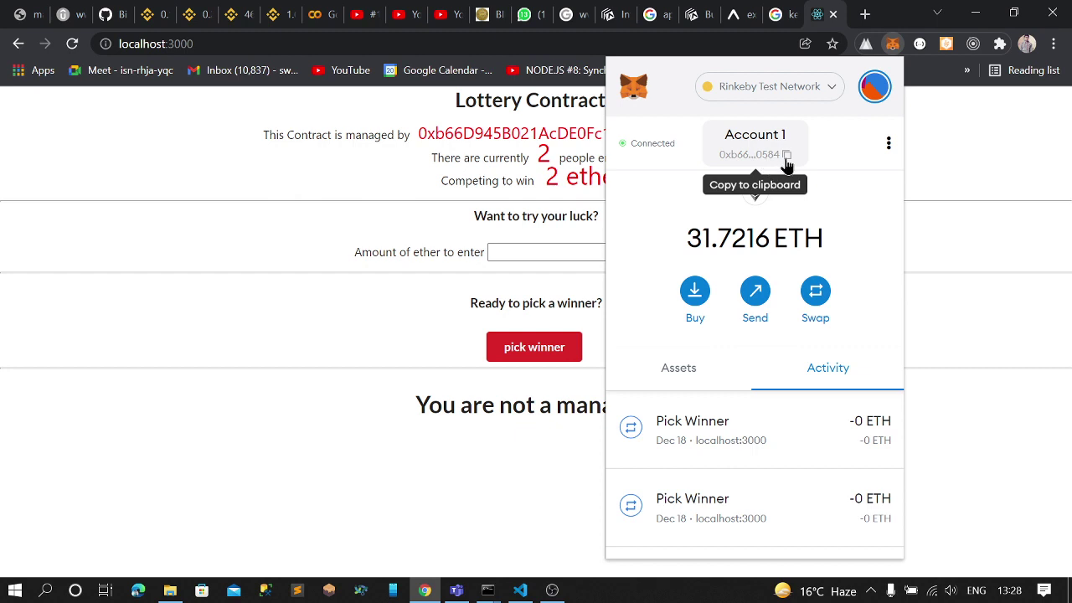
left_click(931, 172)
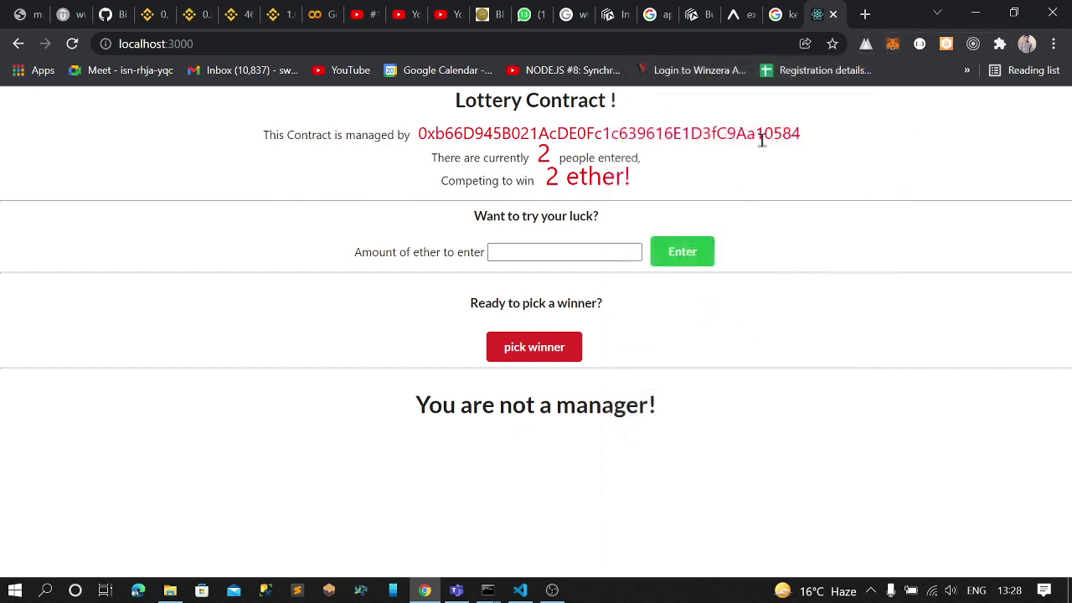
left_click_drag(762, 134, 802, 136)
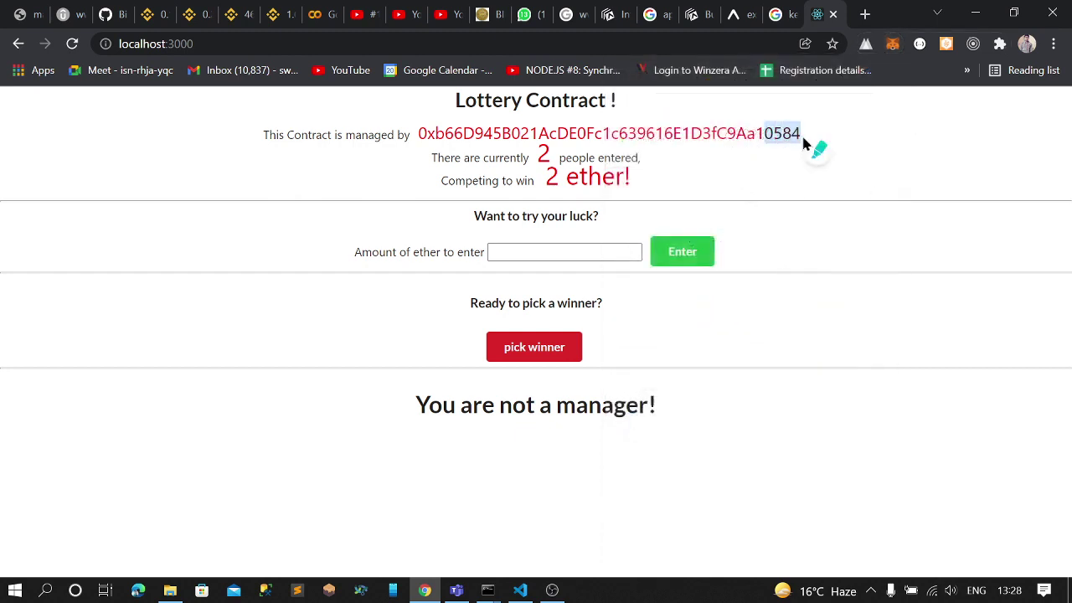
left_click(866, 144)
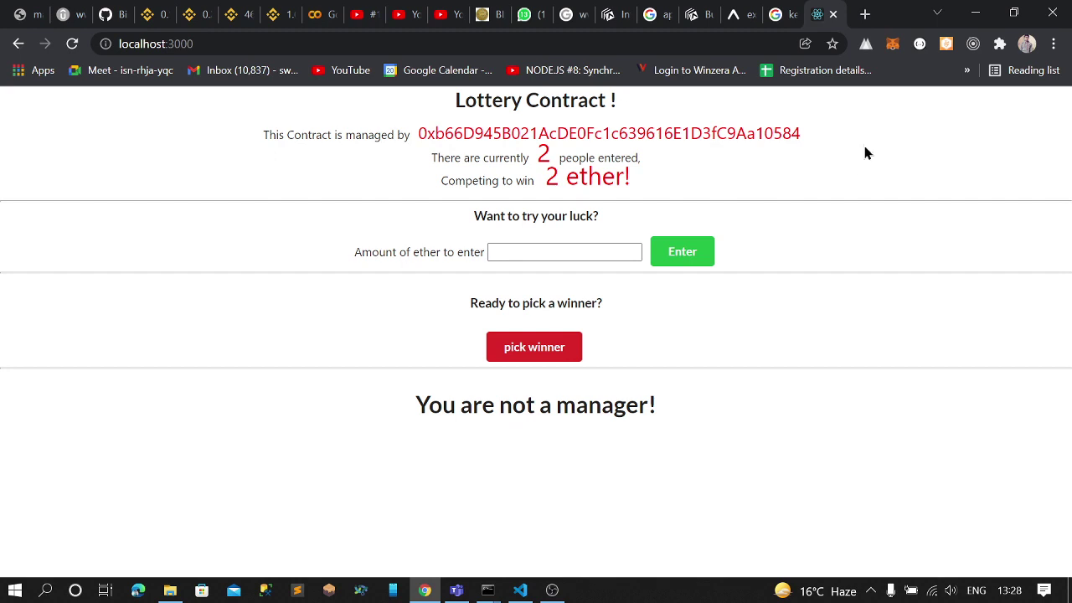
- Pick a lottery winner with Account 1, confirm the wallet transaction, and dismiss the transaction notification
left_click(543, 354)
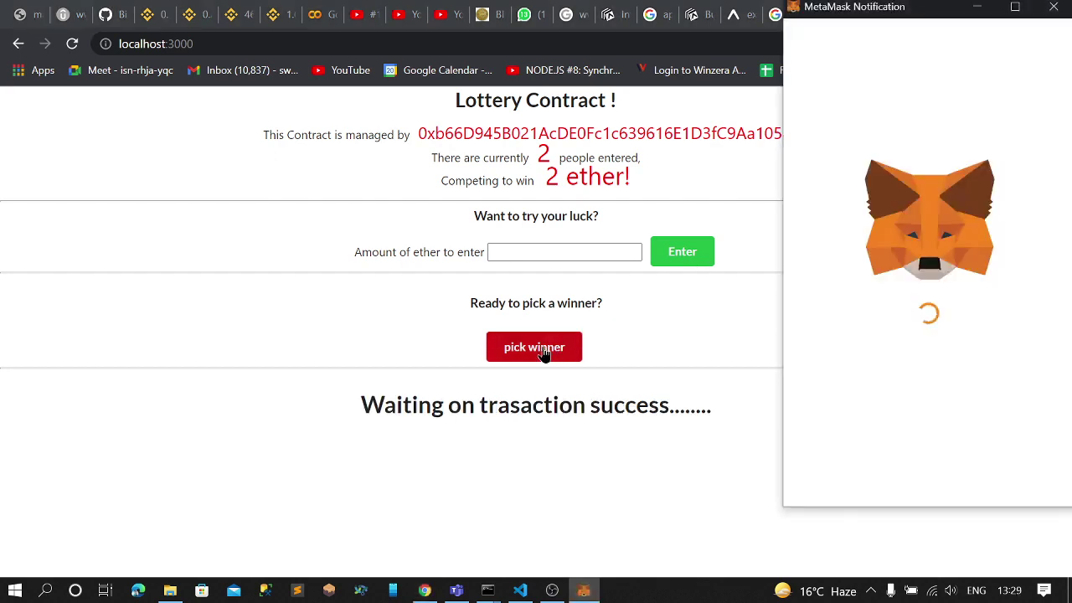
scroll(867, 364, "down", 1)
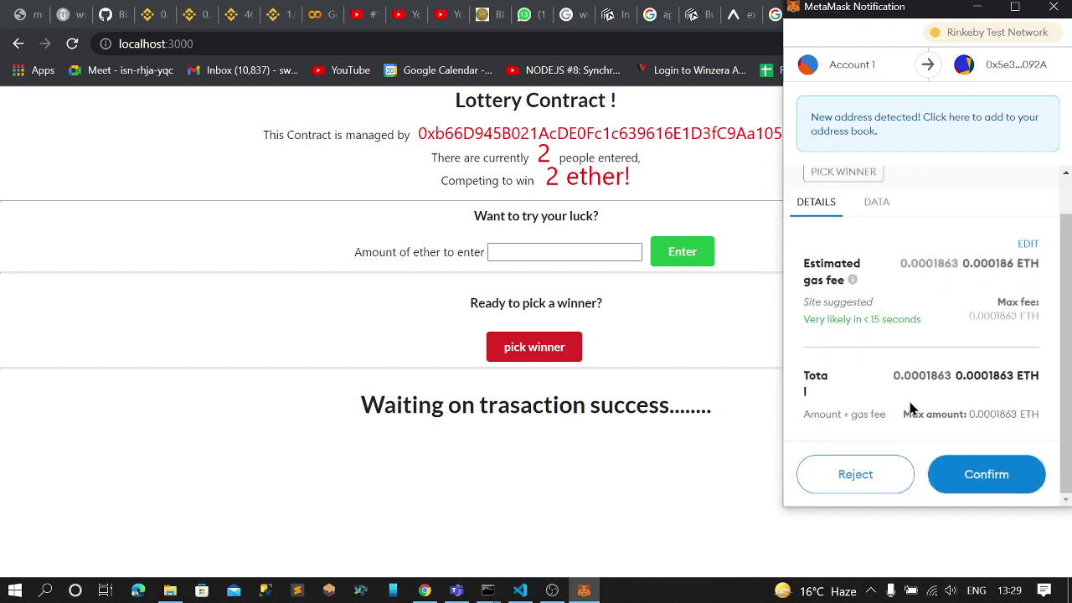
left_click(982, 486)
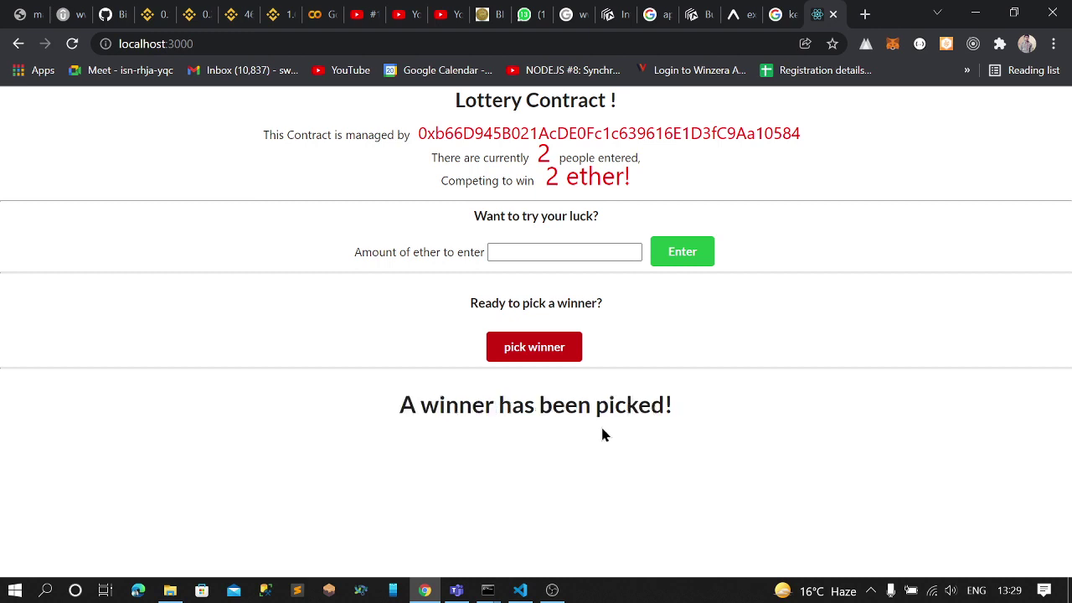
left_click_drag(391, 406, 653, 406)
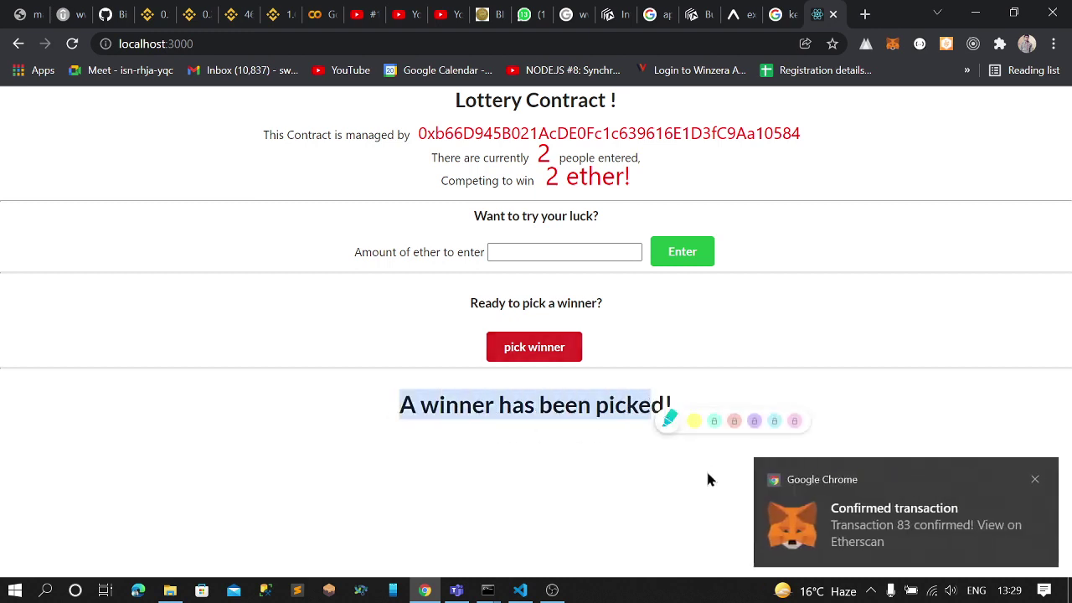
left_click(1035, 479)
left_click(732, 410)
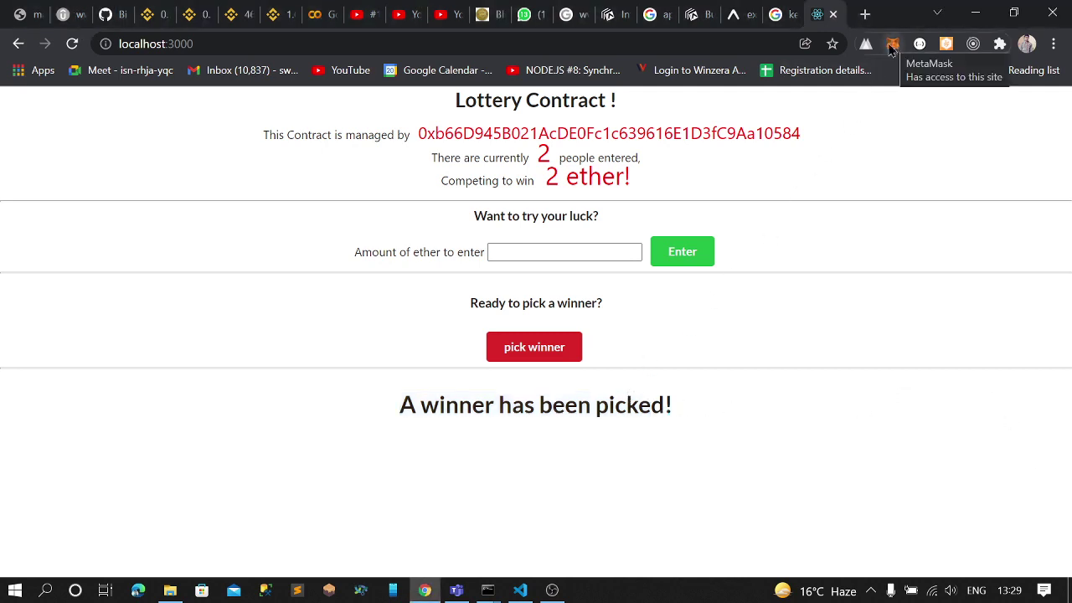
- Reload the lottery page and check the number of entrants and the prize amount
left_click_drag(547, 151, 555, 174)
left_click(544, 176)
double_click(543, 153)
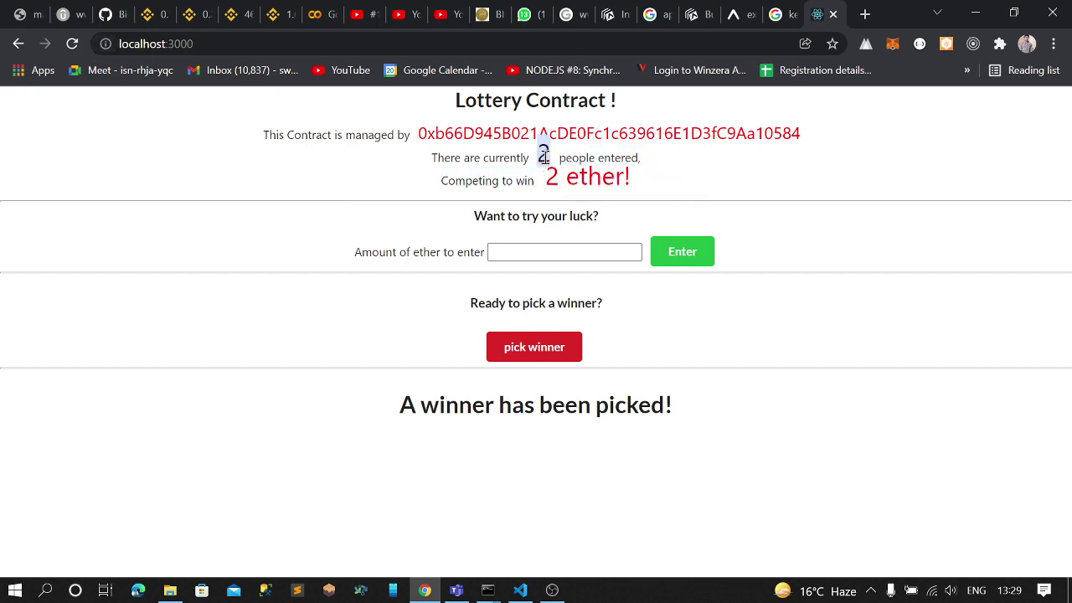
left_click(72, 46)
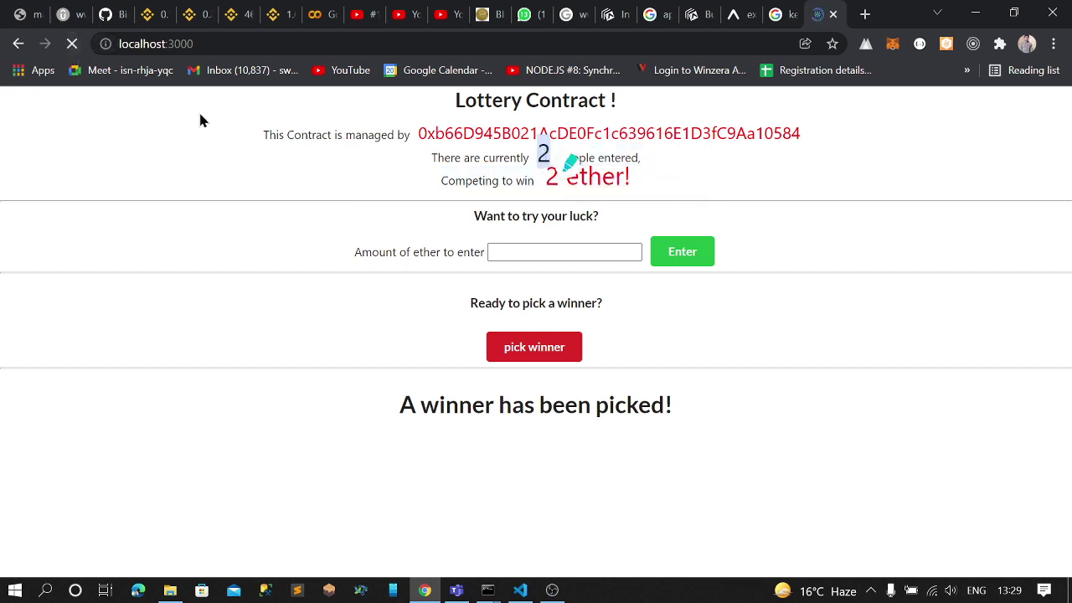
double_click(540, 156)
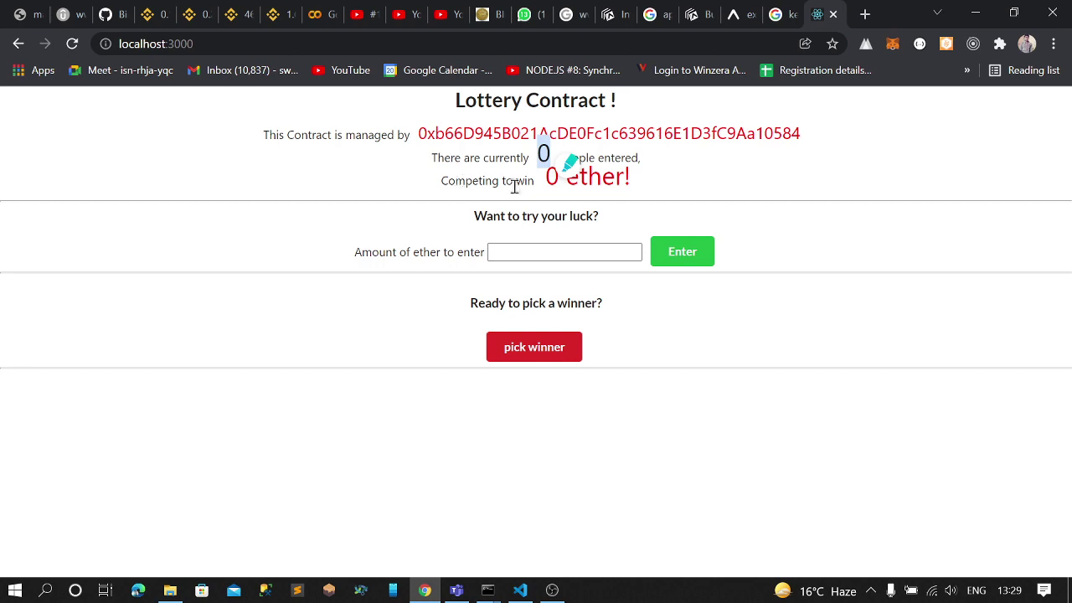
left_click_drag(541, 190, 668, 180)
left_click(670, 180)
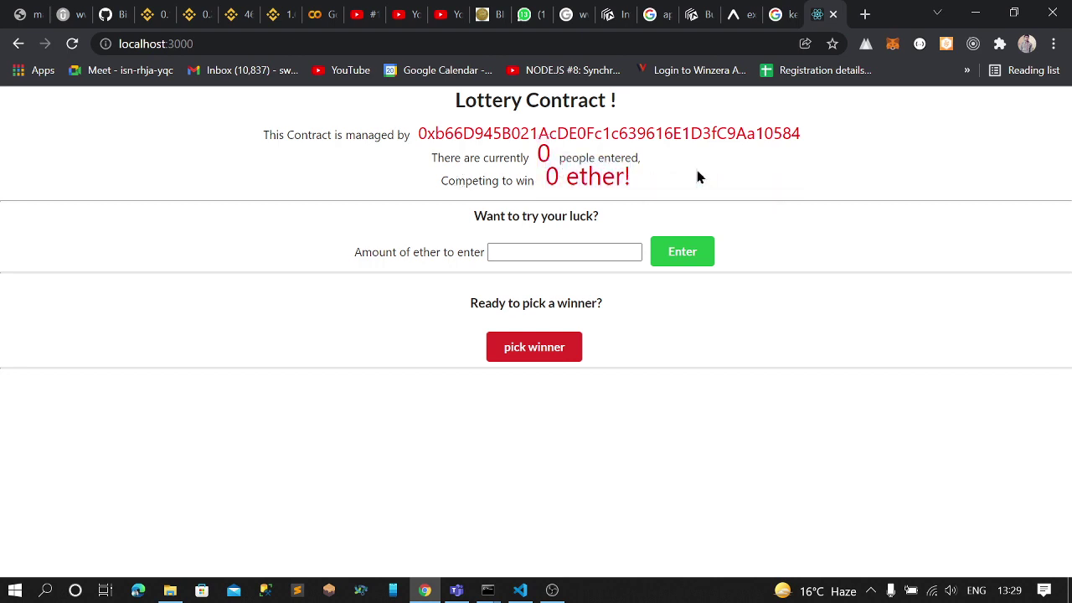
- Review the balances of all accounts in the wallet's account list and return to the lottery page
left_click(893, 44)
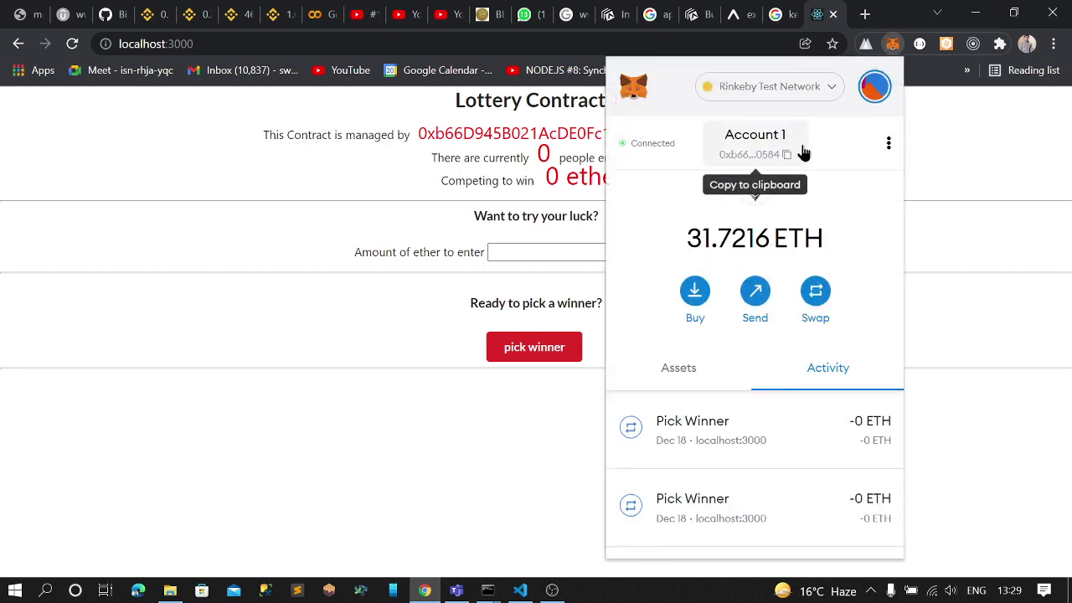
left_click(875, 90)
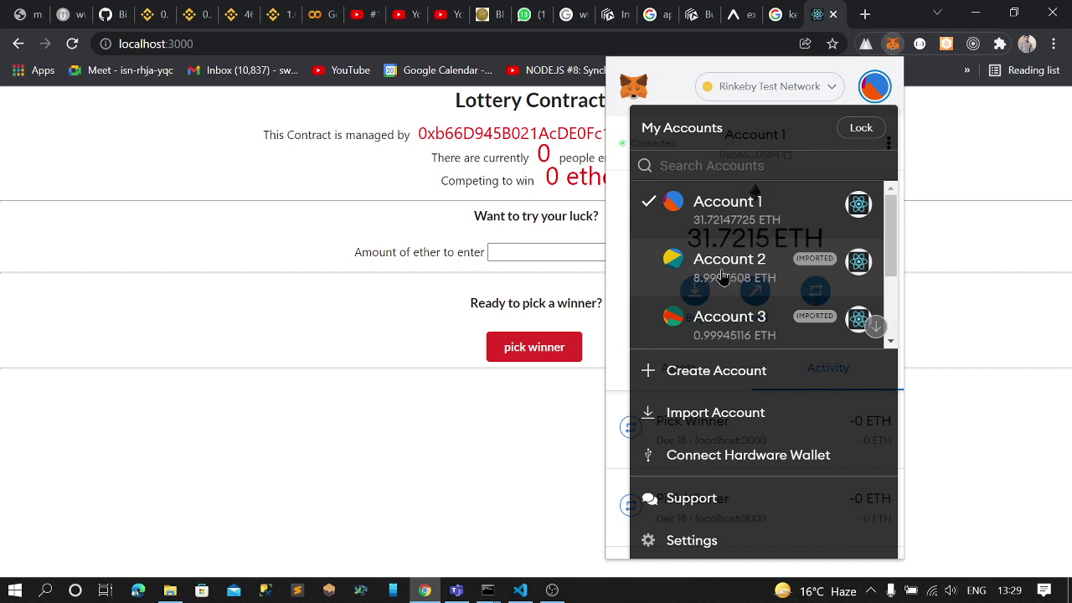
left_click(502, 471)
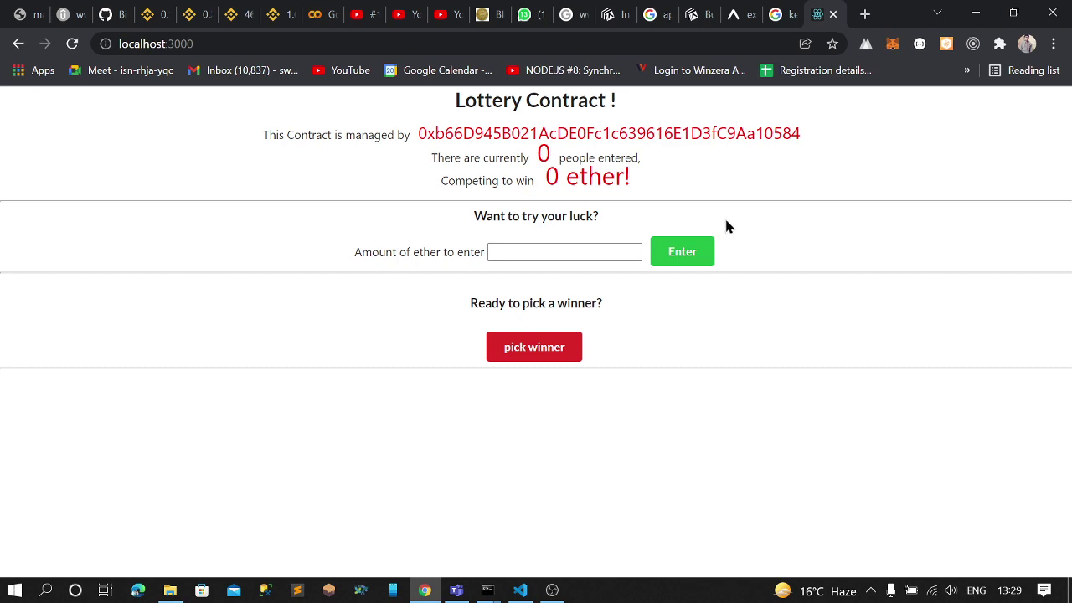